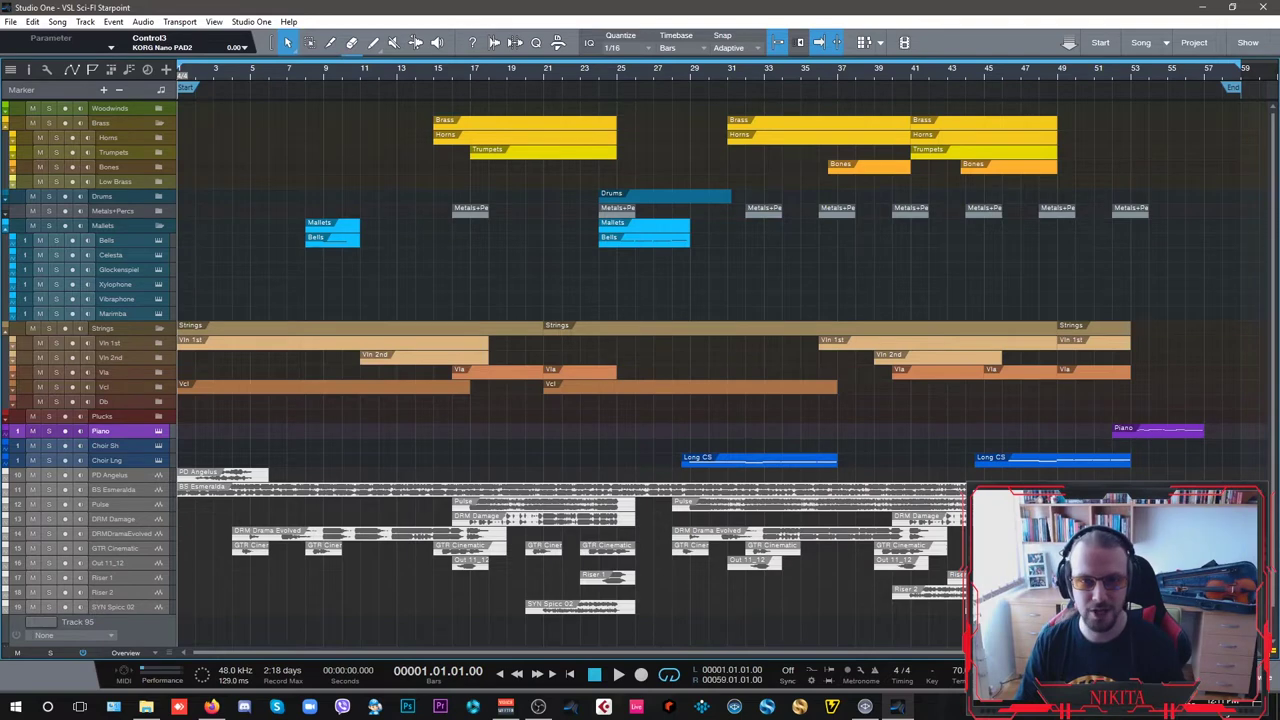
# - Start playback and open the Vln1 1 Lng legato part in the note editor with its modulation curve shown
pyautogui.press('space')
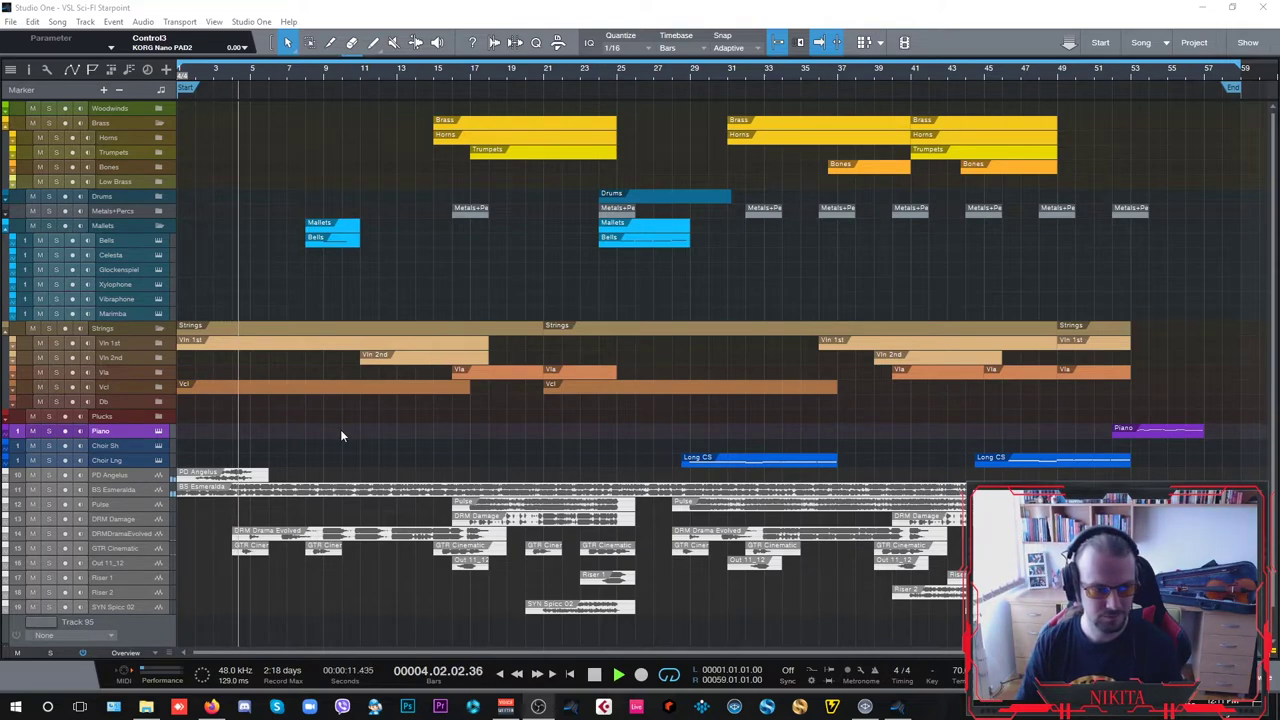
pyautogui.click(158, 343)
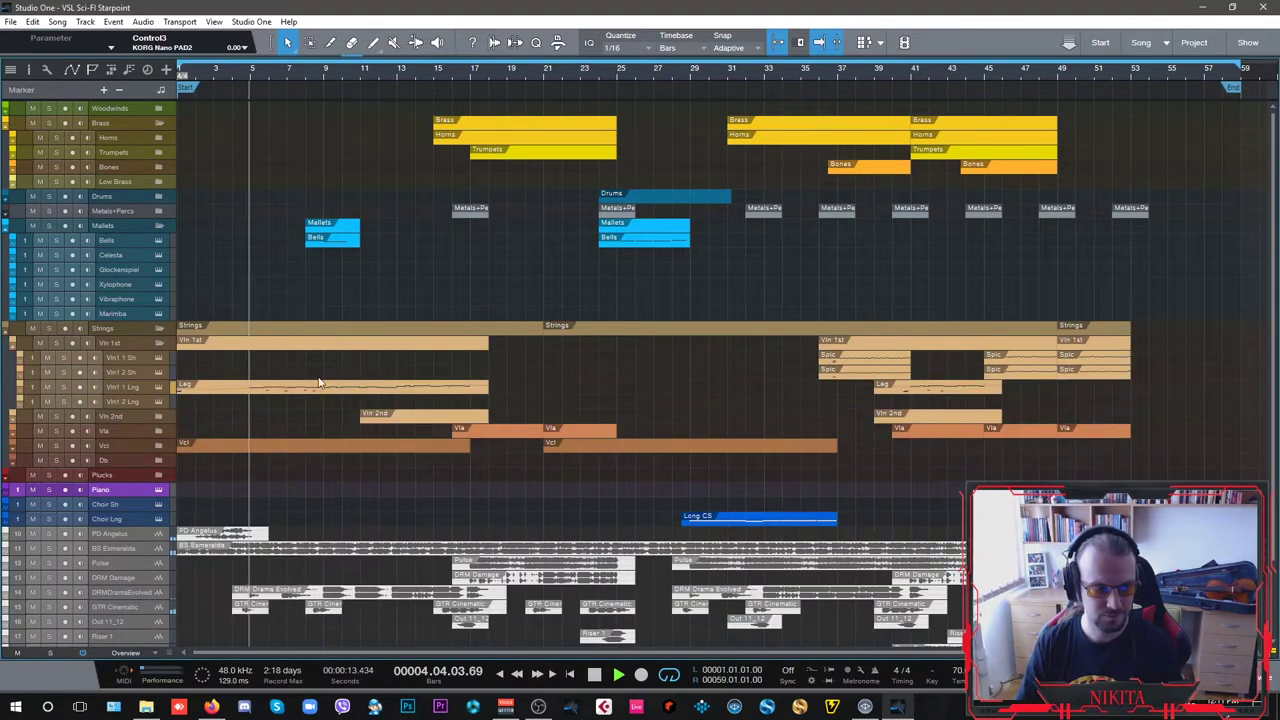
pyautogui.doubleClick(361, 392)
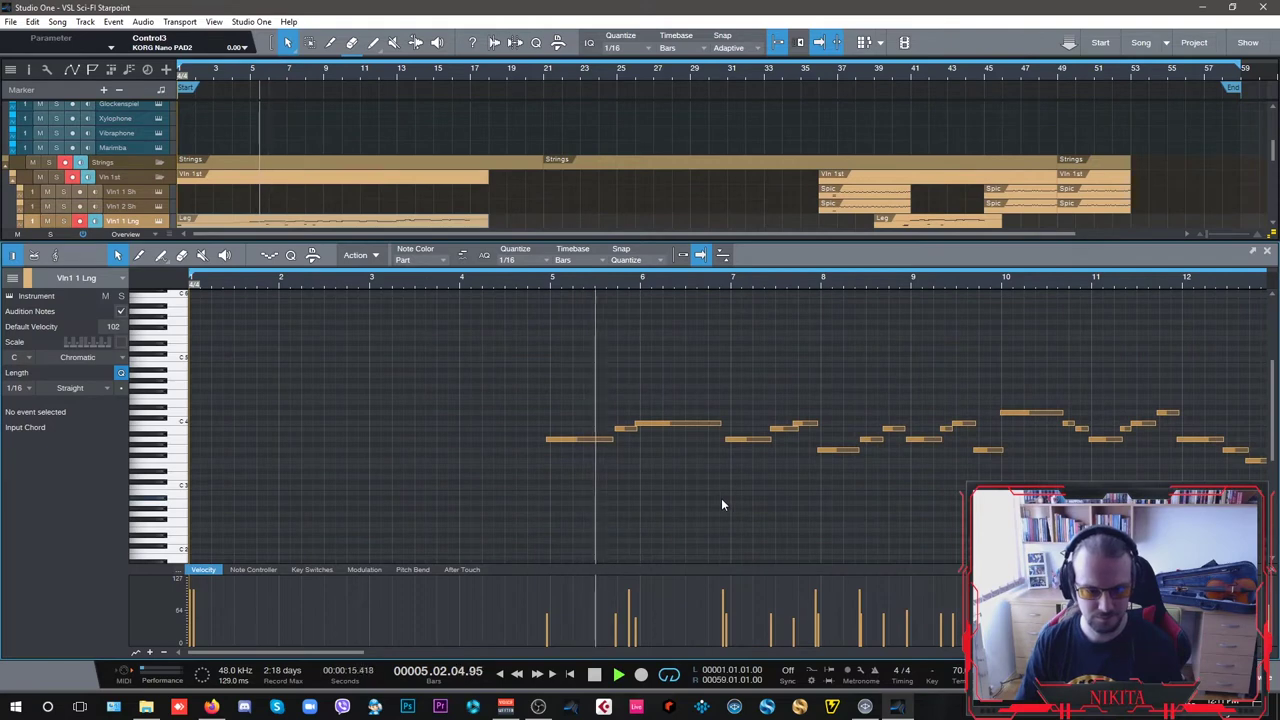
pyautogui.click(364, 569)
pyautogui.moveTo(357, 653); pyautogui.dragTo(386, 648)
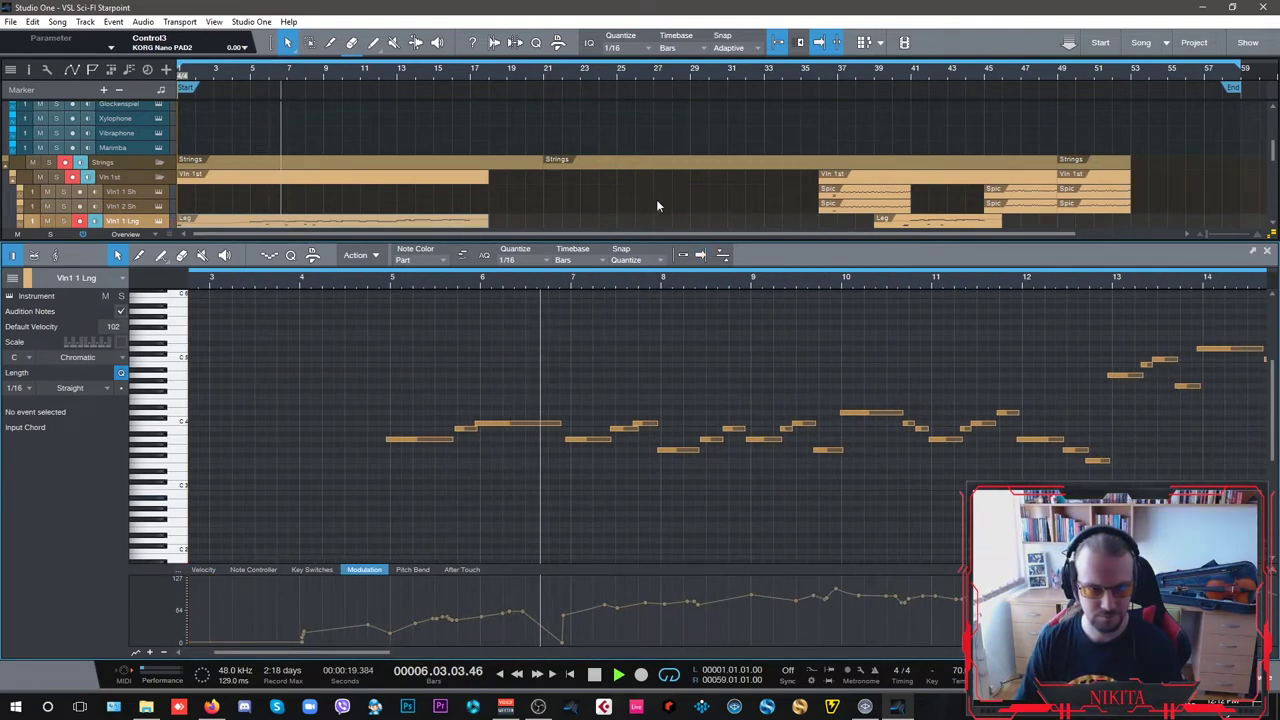
# - Expand the Horns folder and show the Horn1 Lng legato part starting at bar 15 in the note editor
pyautogui.scroll(5, 656, 199)
pyautogui.scroll(2, 656, 204)
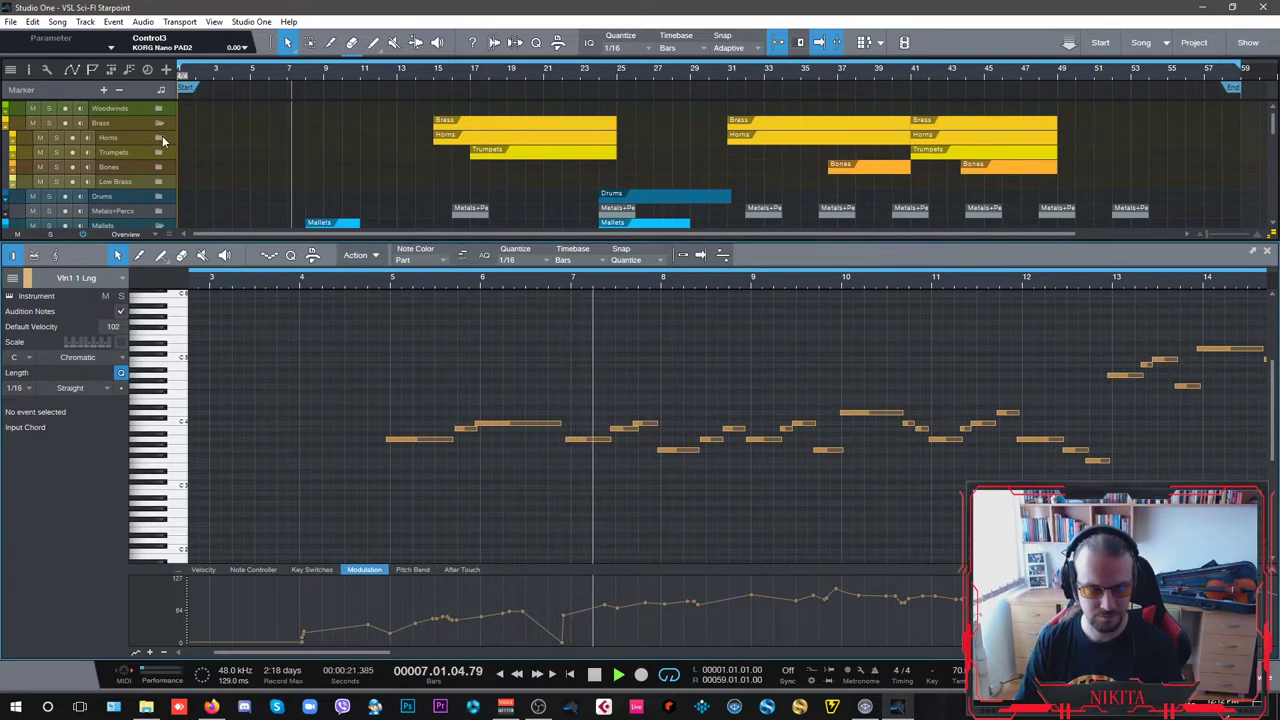
pyautogui.click(160, 137)
pyautogui.scroll(-1, 699, 162)
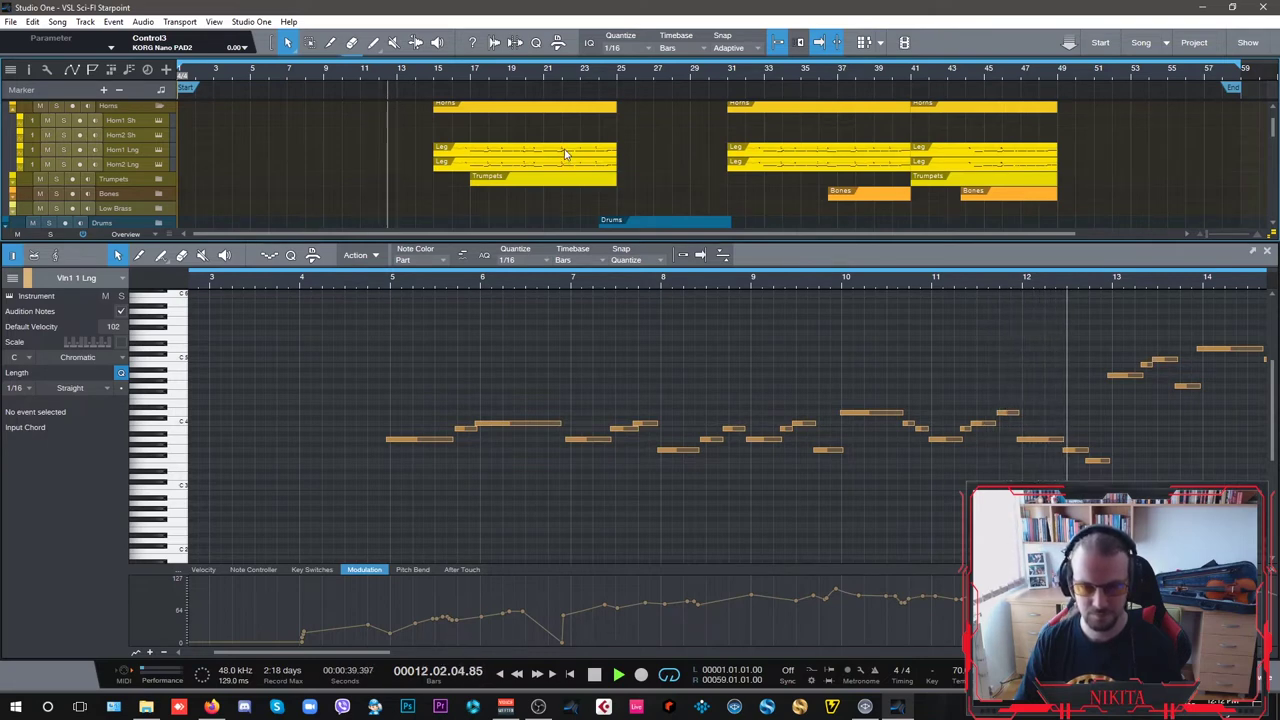
pyautogui.moveTo(362, 652); pyautogui.dragTo(436, 652)
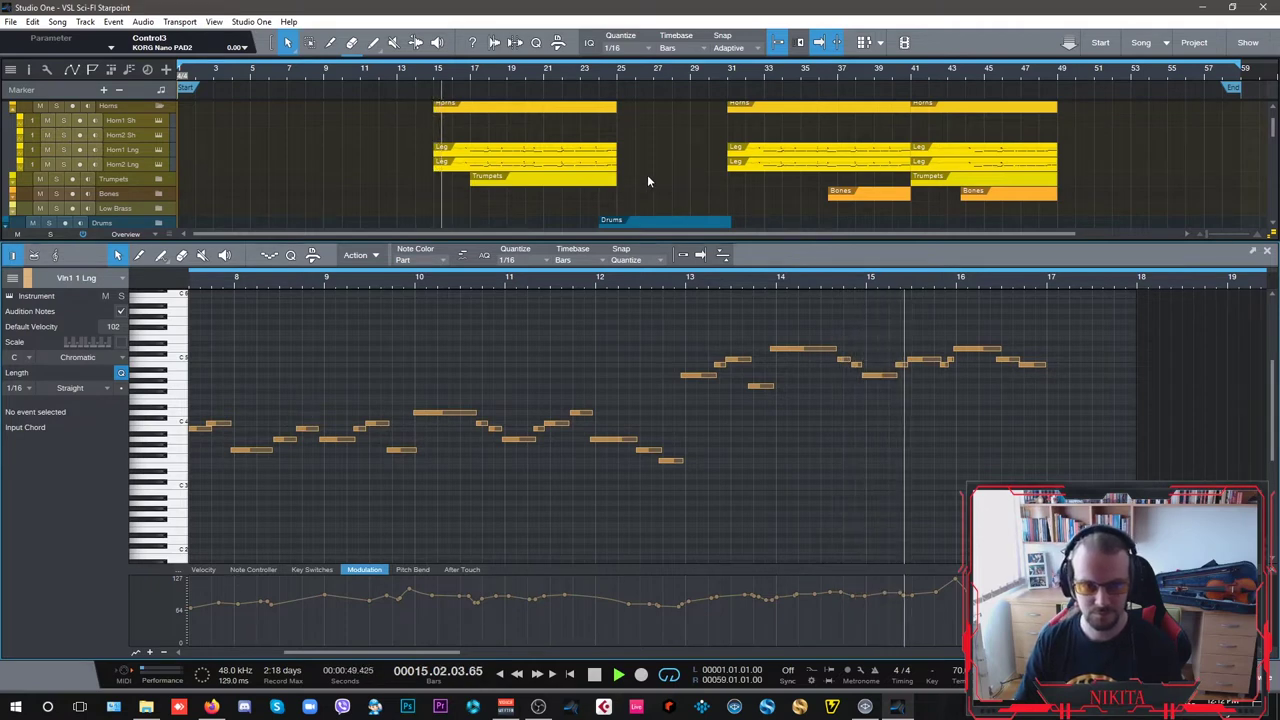
pyautogui.click(565, 156)
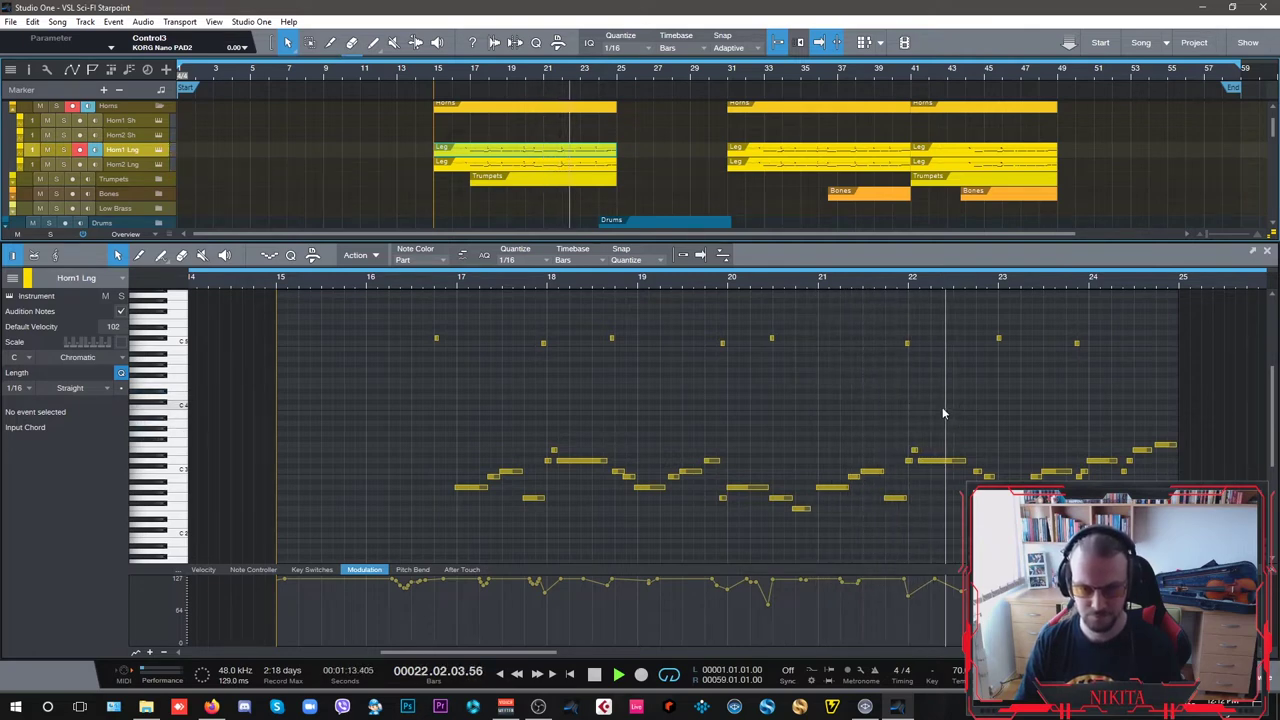
# - Show the Bells part starting at bar 24 in the note editor with its note velocities
pyautogui.scroll(-2, 748, 207)
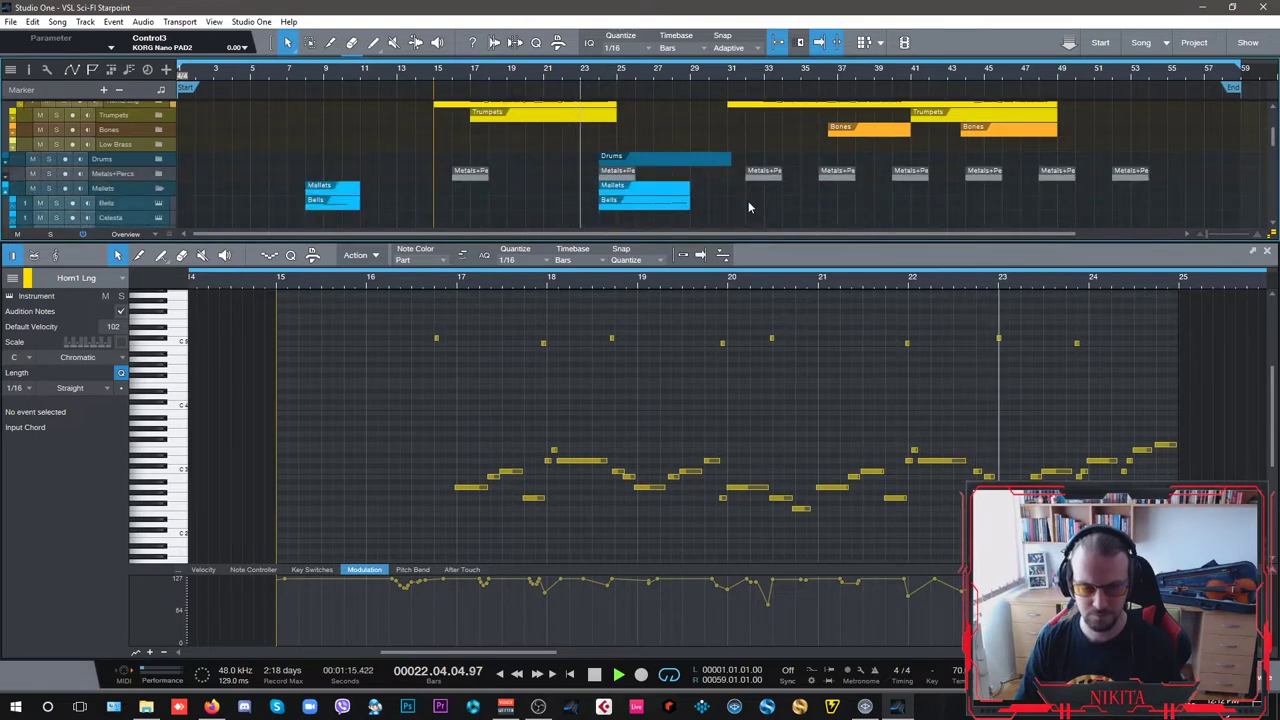
pyautogui.scroll(-6, 748, 207)
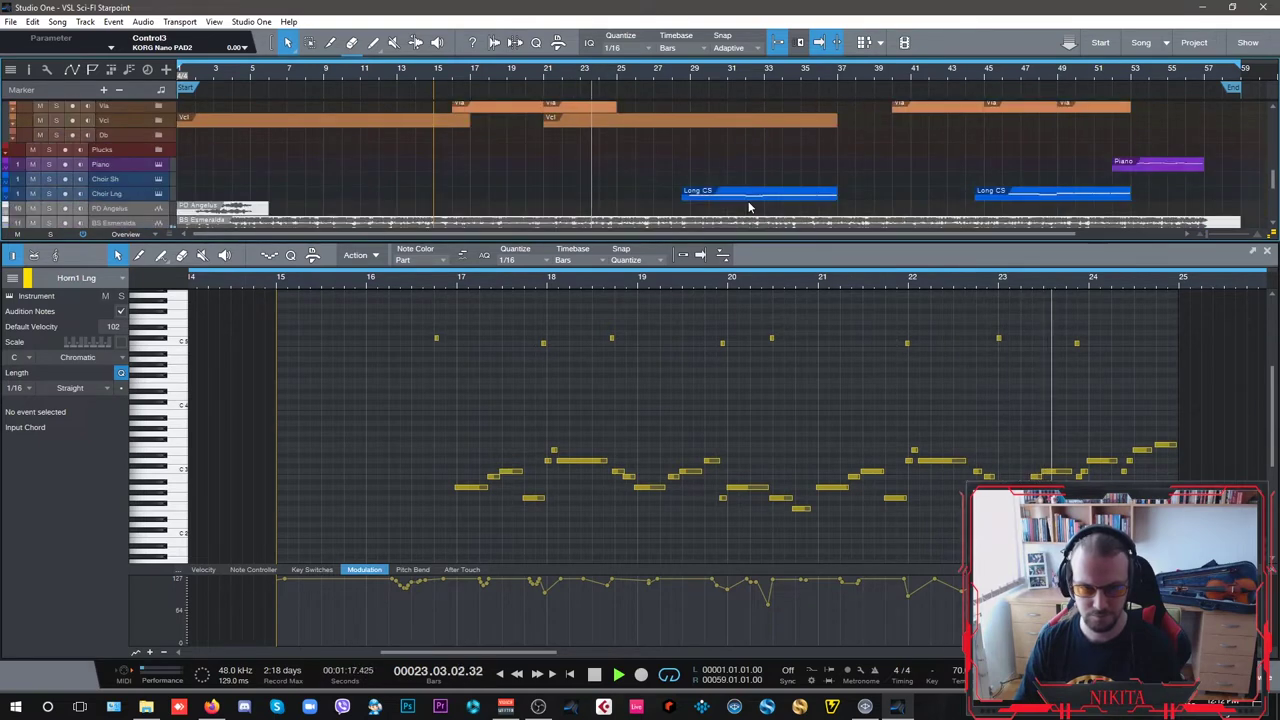
pyautogui.scroll(6, 750, 207)
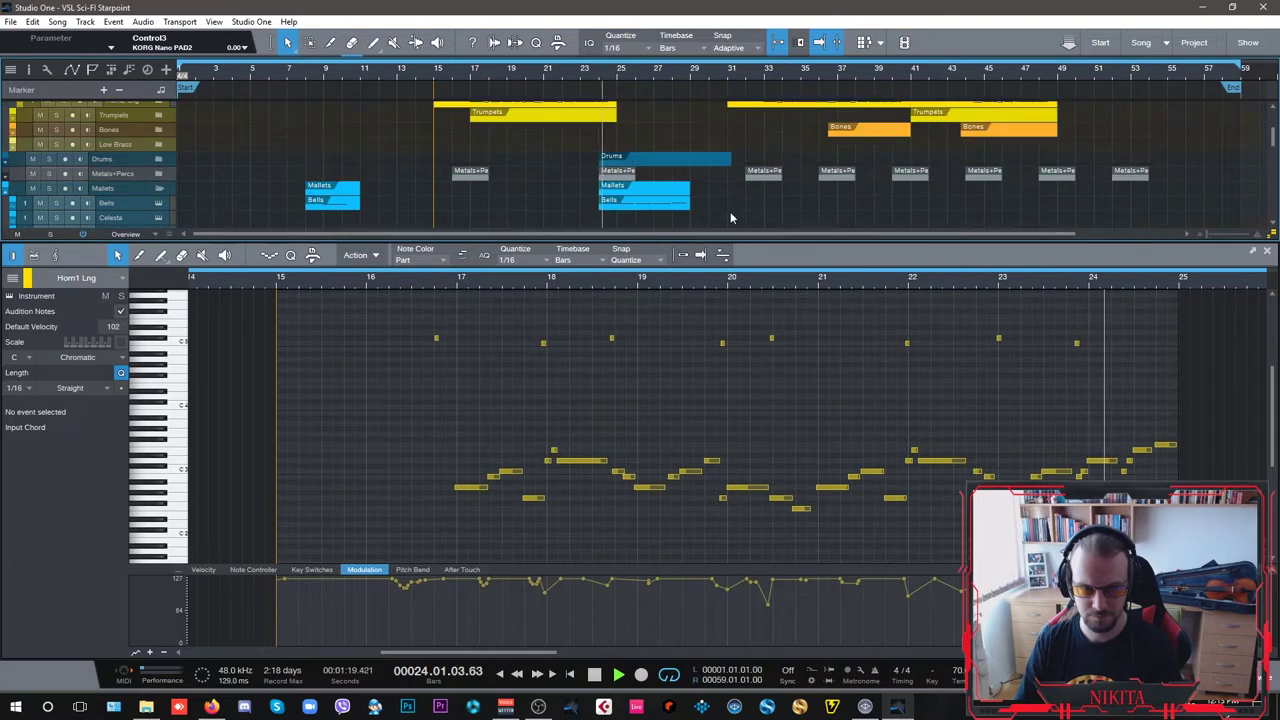
pyautogui.click(670, 207)
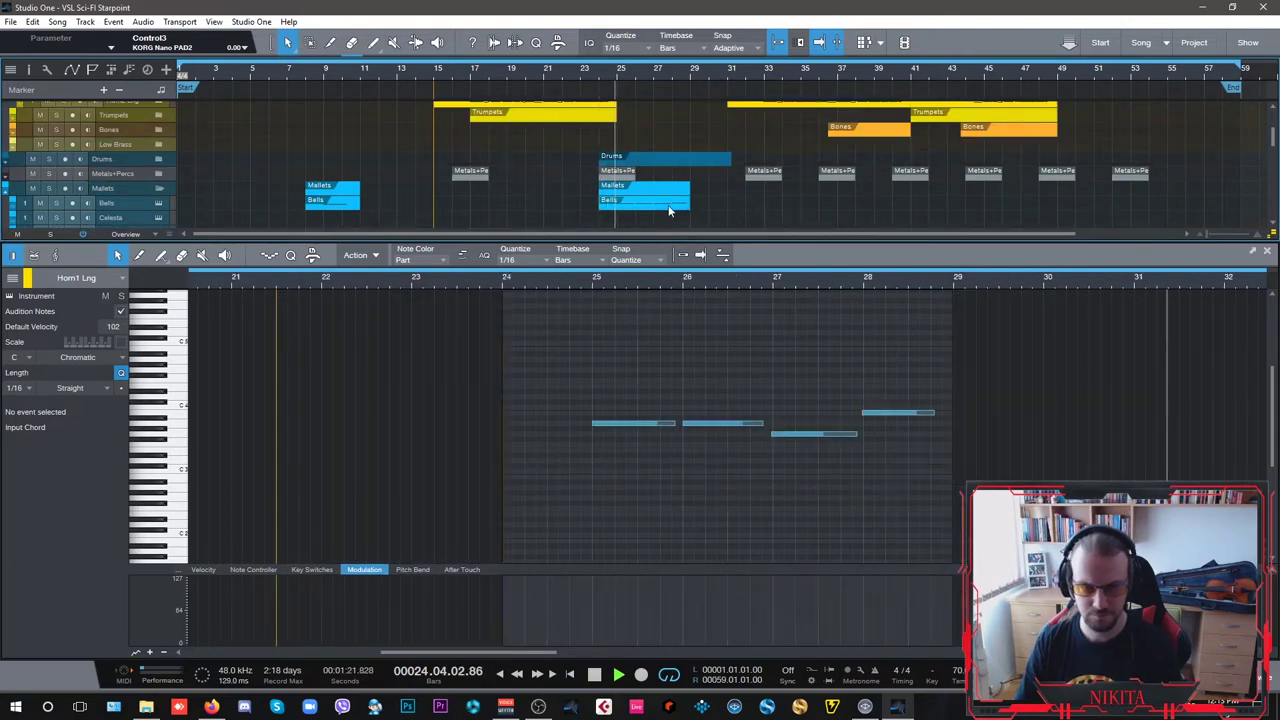
pyautogui.click(198, 569)
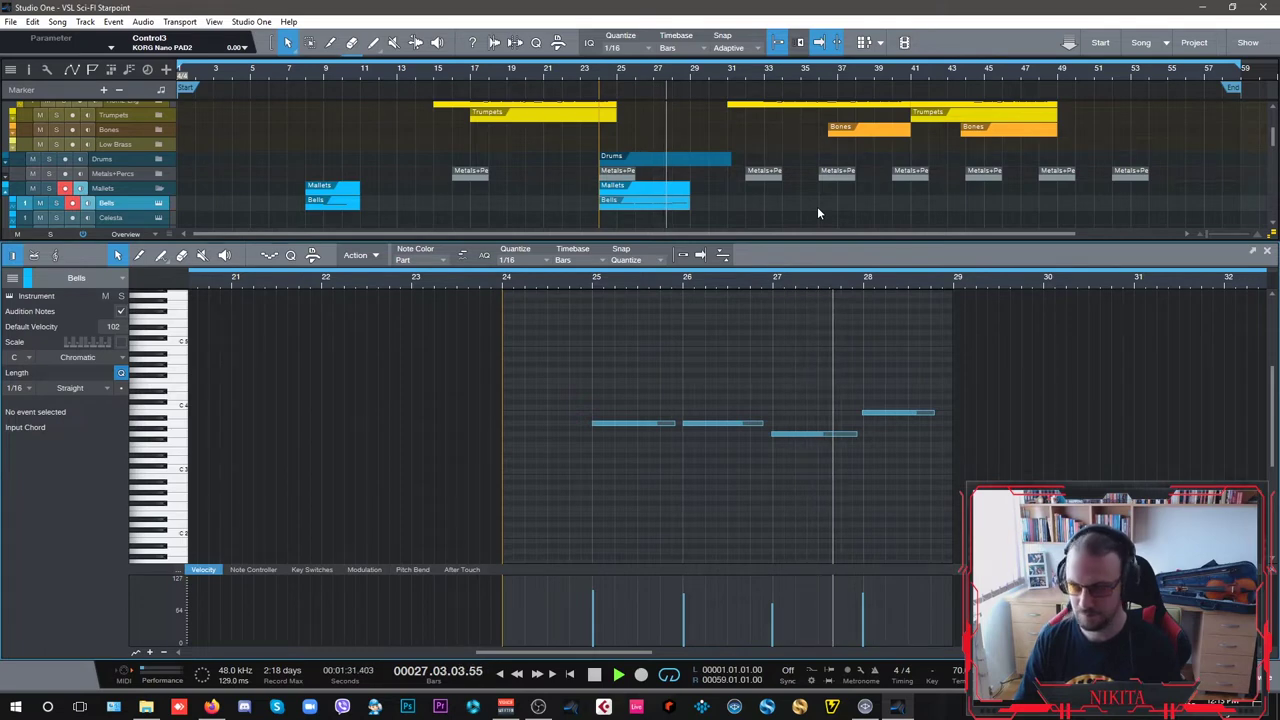
# - Show the Choir Lng part that begins just before bar 29 in the note editor with its modulation curve
pyautogui.scroll(-10, 817, 206)
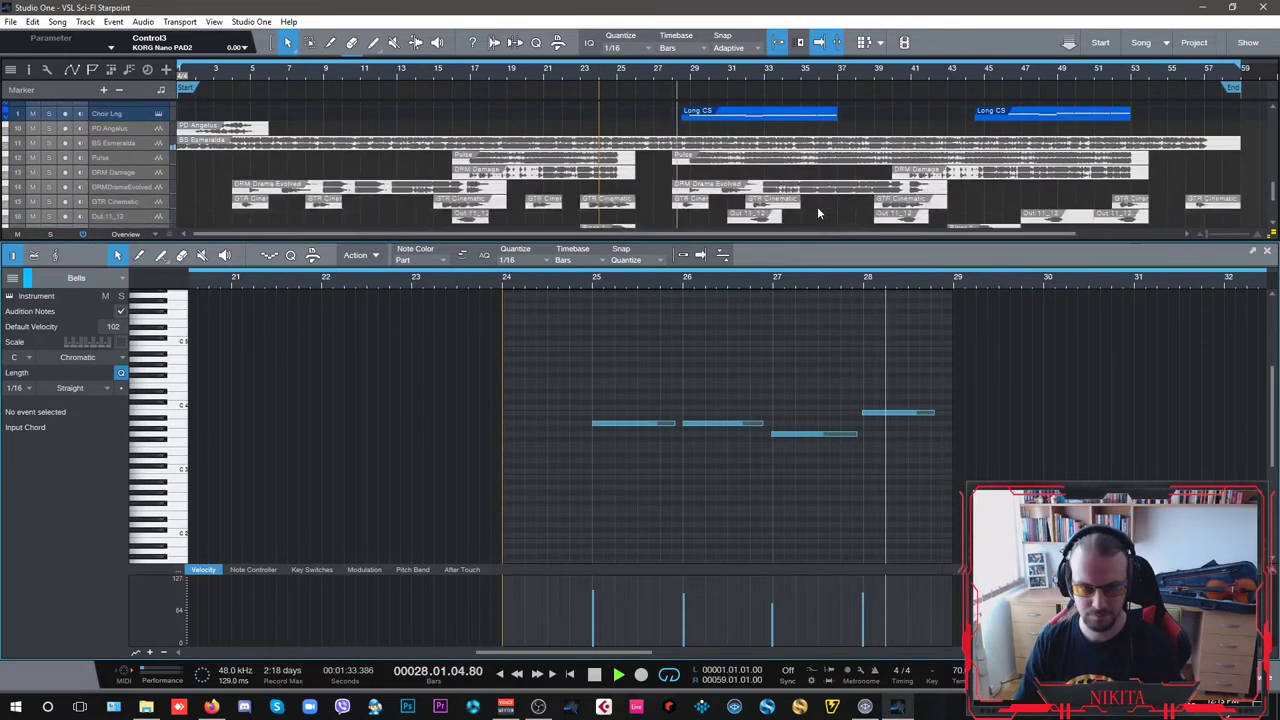
pyautogui.scroll(2, 817, 206)
pyautogui.click(792, 148)
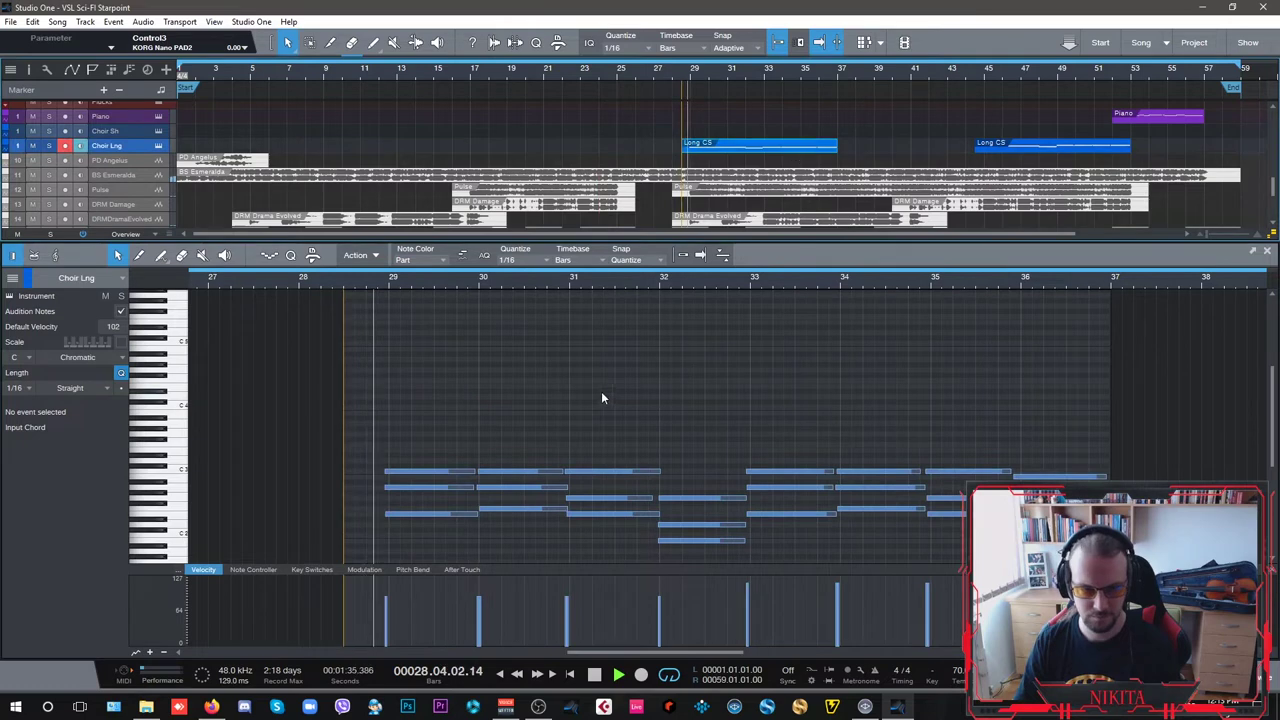
pyautogui.click(362, 569)
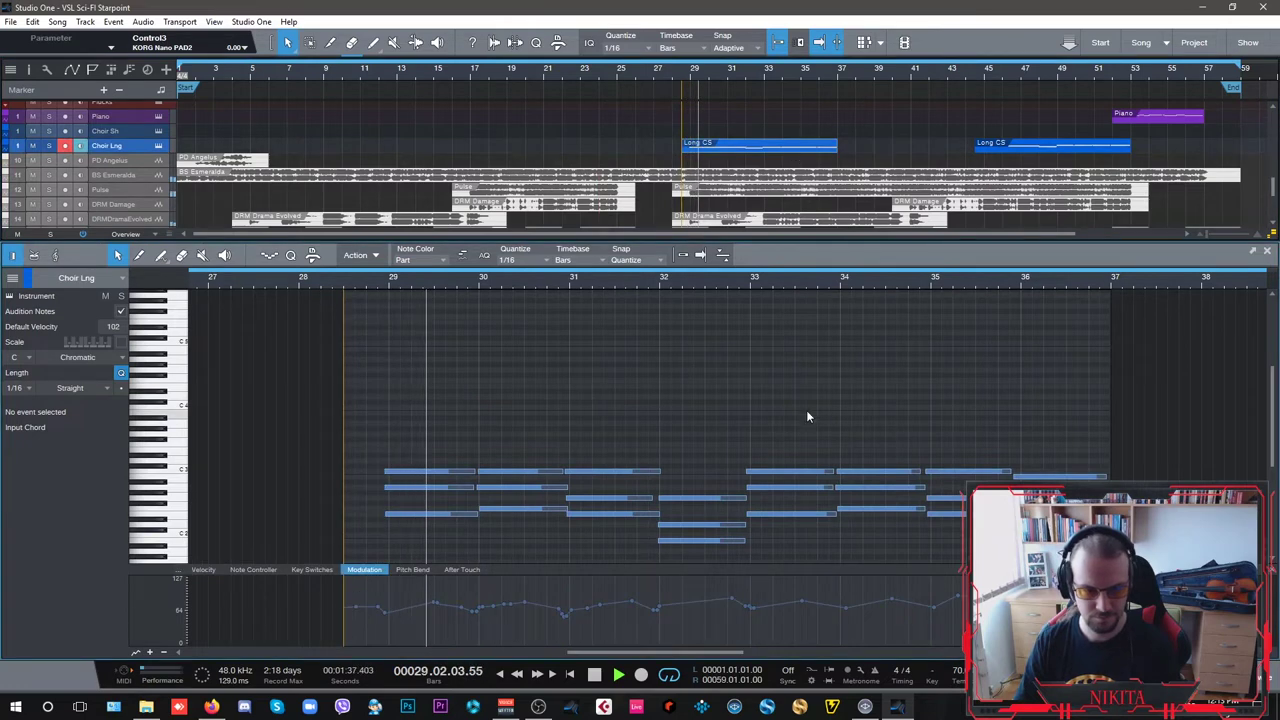
pyautogui.scroll(-1, 808, 416)
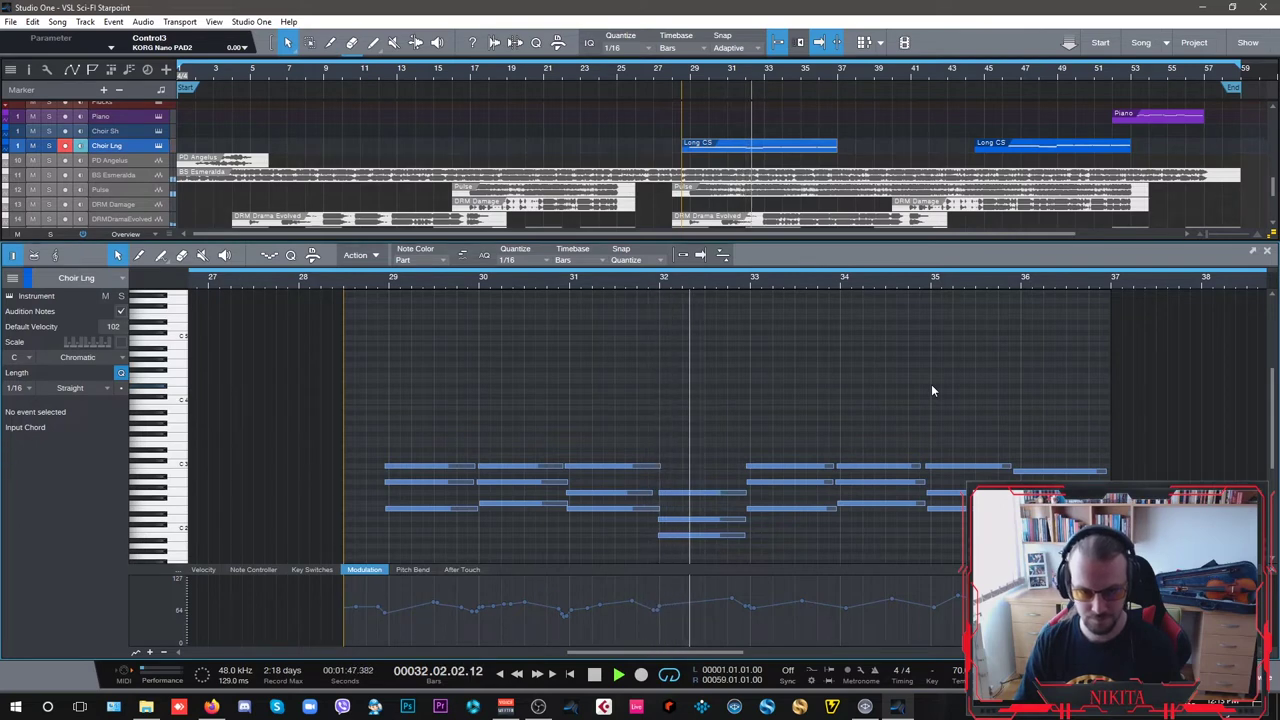
# - Show the Horn1 Lng legato part starting at bar 31 in the note editor
pyautogui.scroll(10, 832, 163)
pyautogui.scroll(5, 832, 163)
pyautogui.click(815, 168)
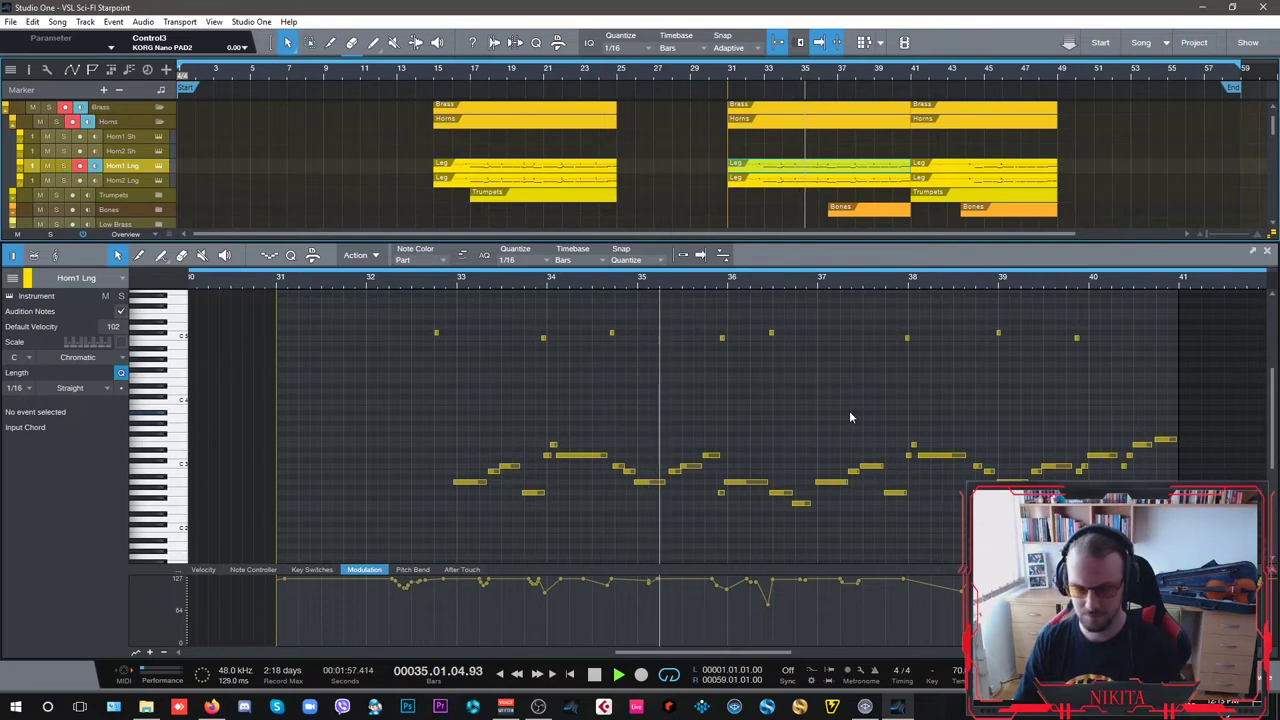
# - Show the Vln1 1 Lng legato part starting at bar 39 in the note editor
pyautogui.scroll(-3, 917, 216)
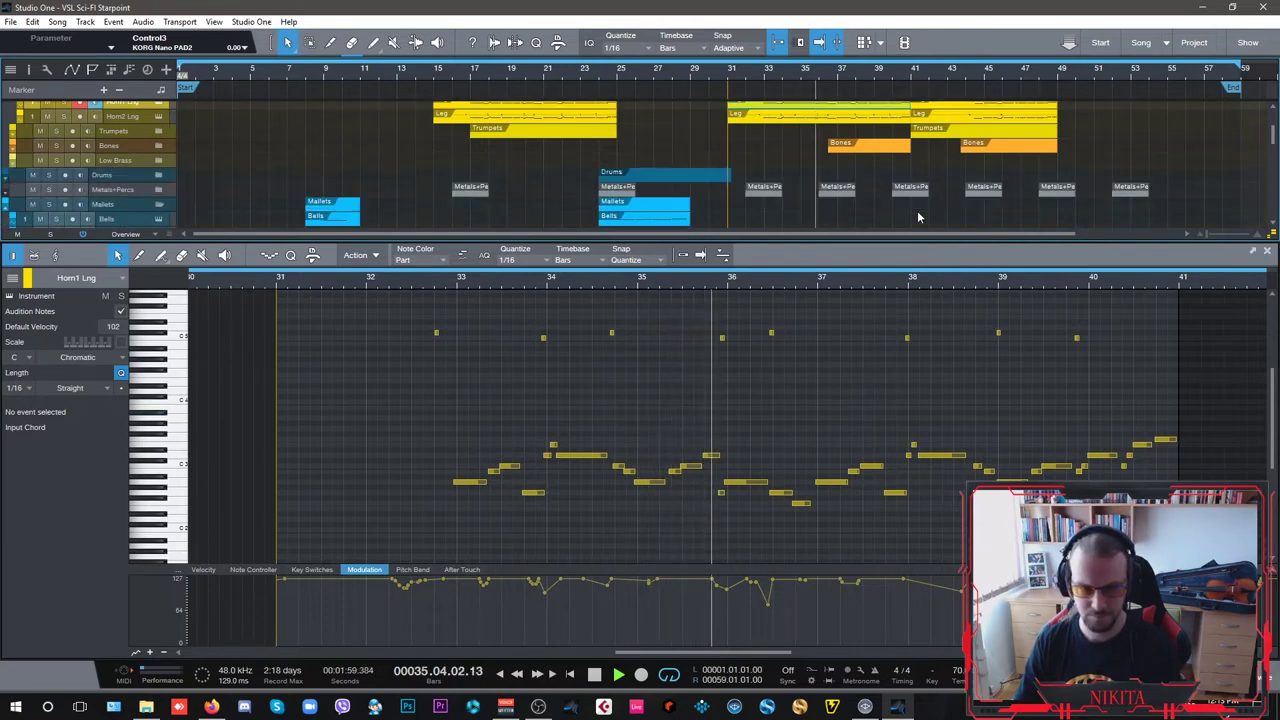
pyautogui.scroll(-5, 912, 203)
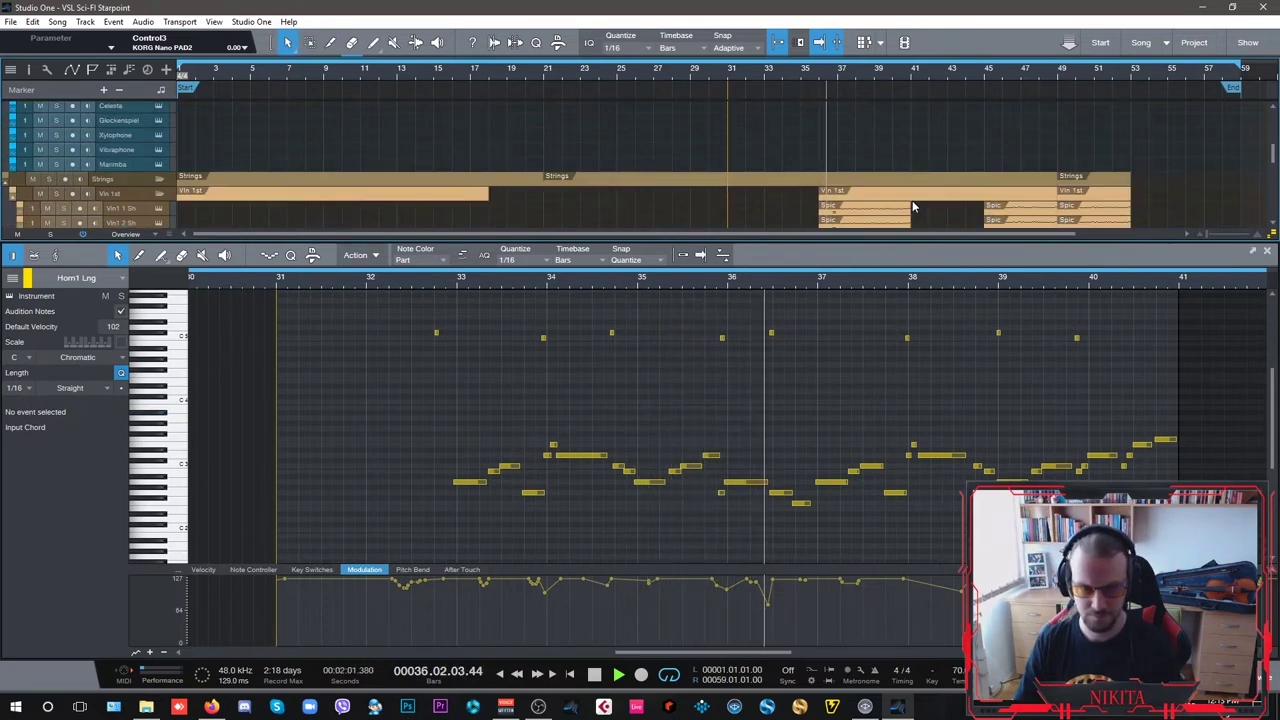
pyautogui.scroll(-3, 920, 203)
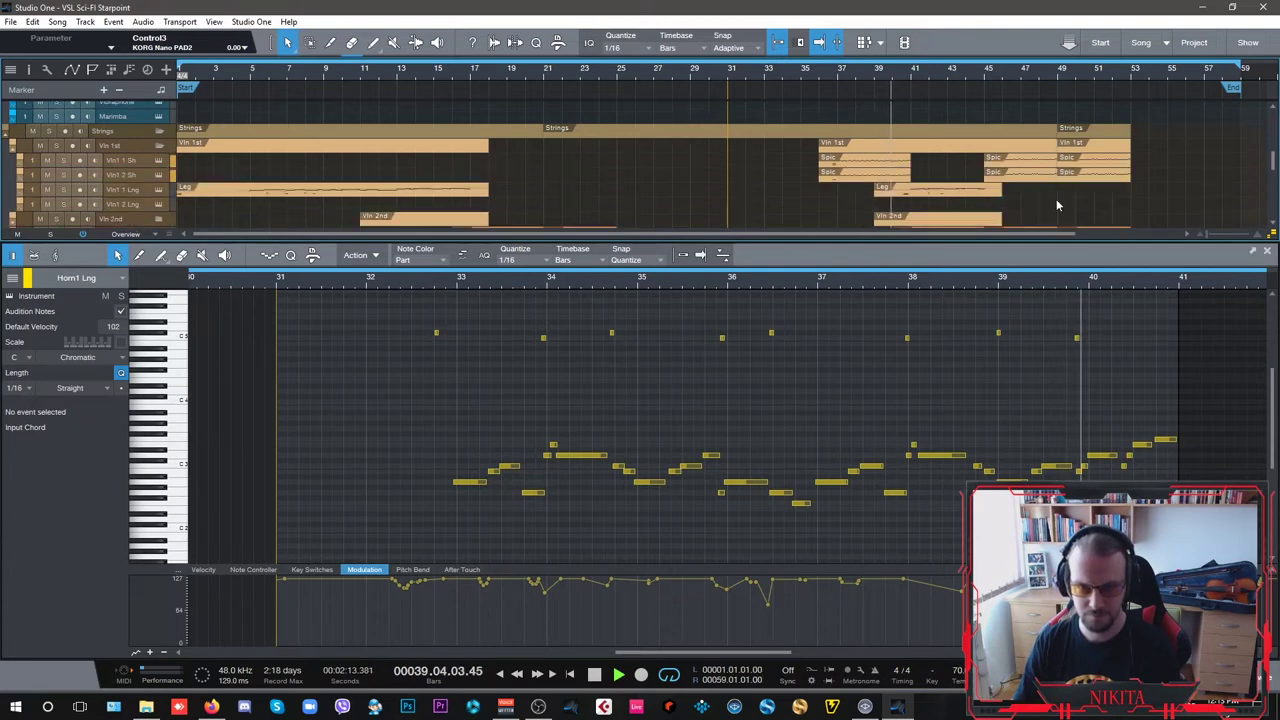
pyautogui.click(963, 197)
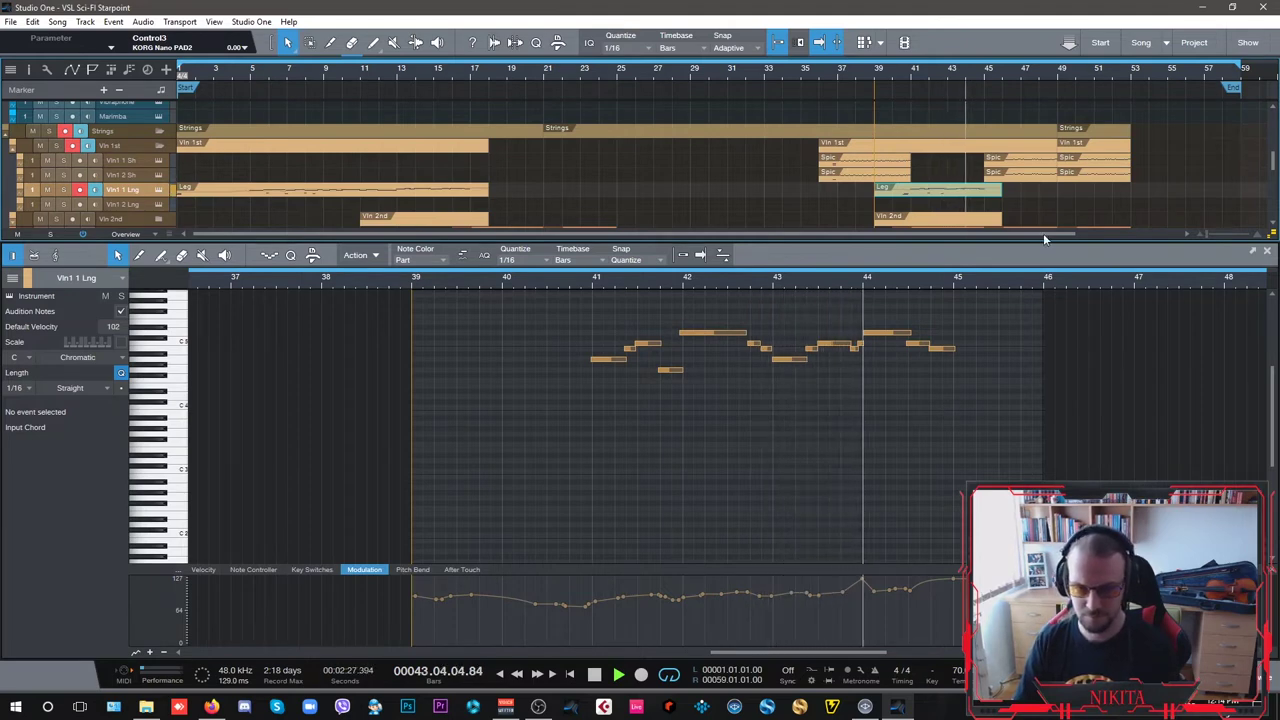
# - Show the Horn1 Lng legato part starting at bar 41 in the note editor
pyautogui.scroll(5, 1052, 192)
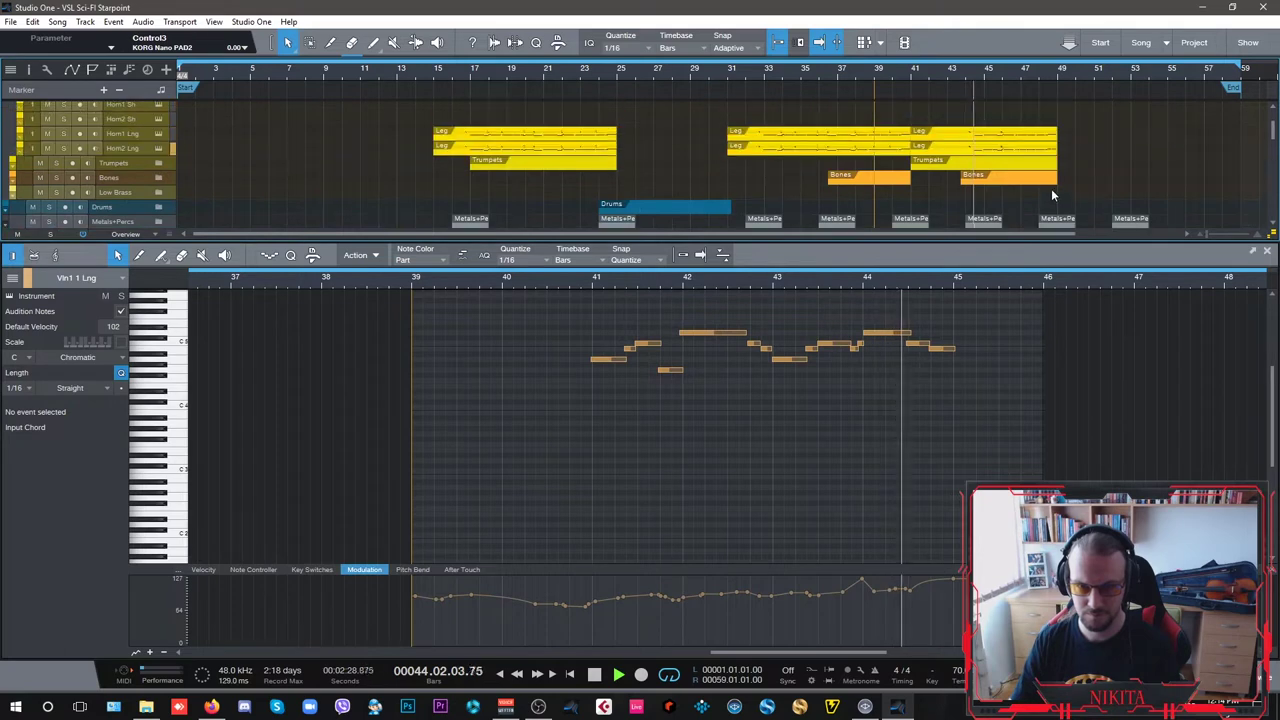
pyautogui.click(1030, 133)
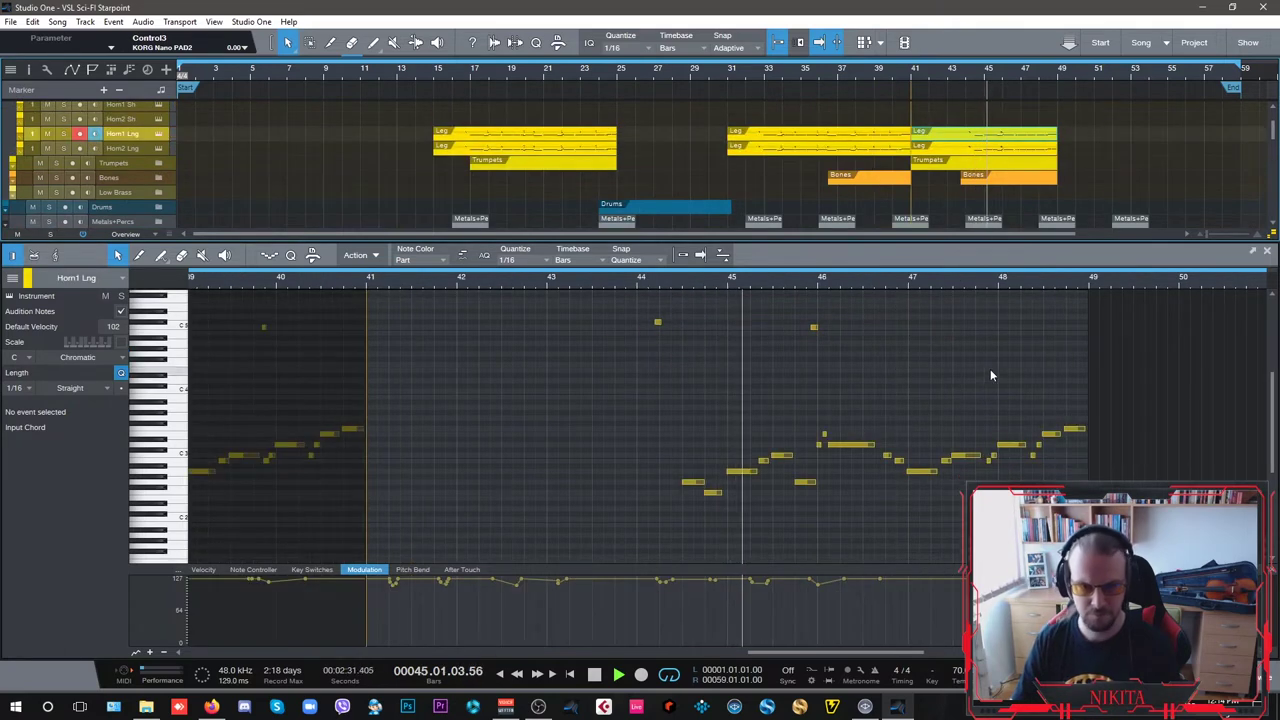
pyautogui.scroll(-1, 990, 369)
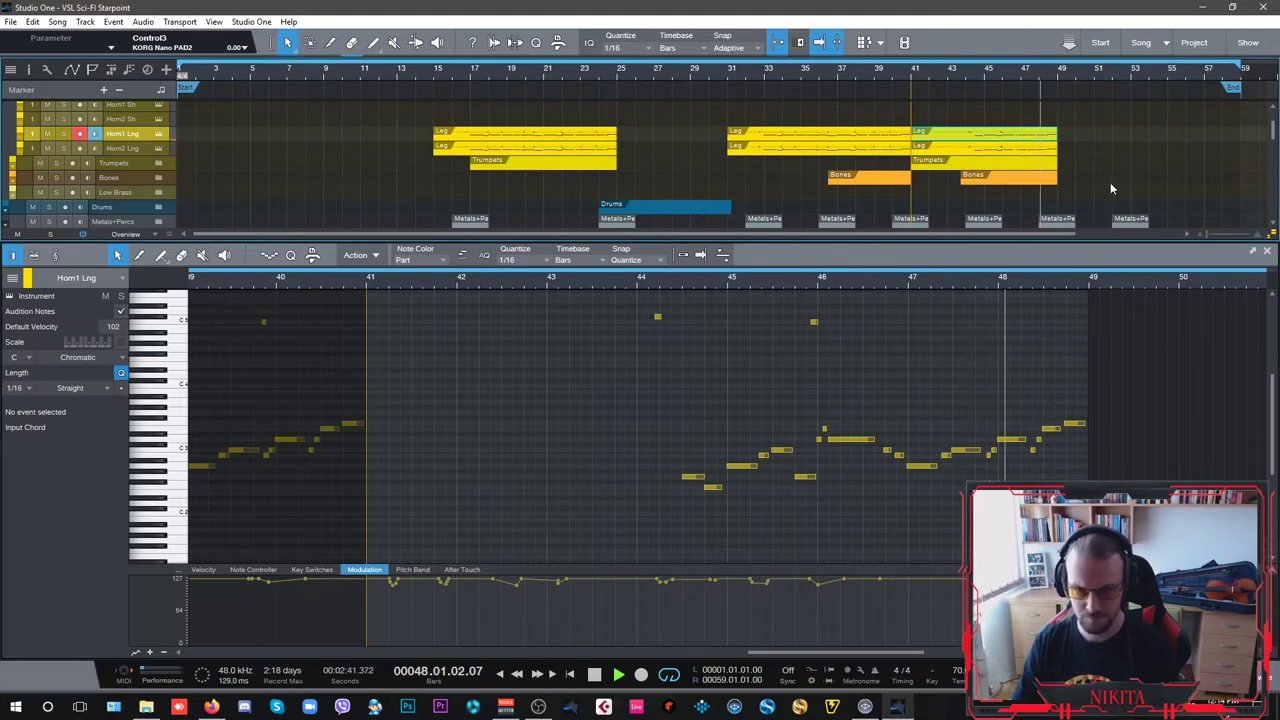
# - Show the Vln1 1 Sh spiccato part starting at bar 49 in the note editor with its note velocities
pyautogui.scroll(-5, 1100, 174)
pyautogui.click(1092, 162)
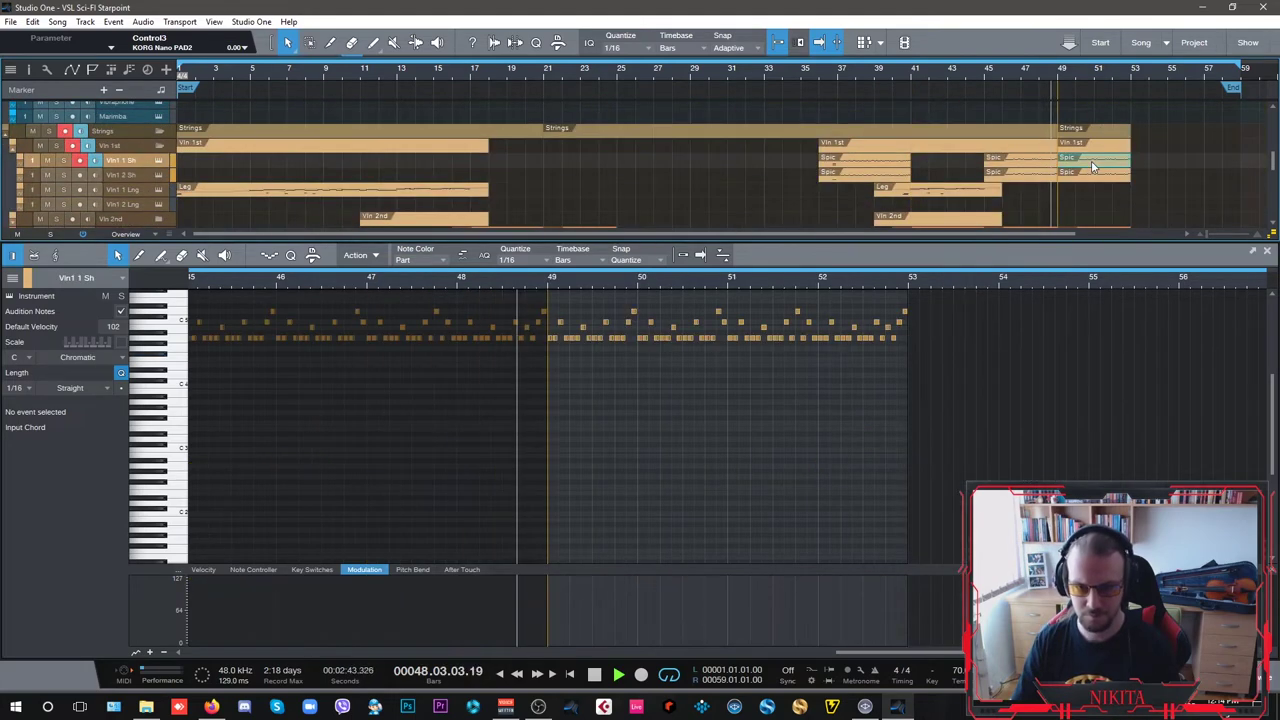
pyautogui.click(207, 569)
pyautogui.scroll(1, 933, 446)
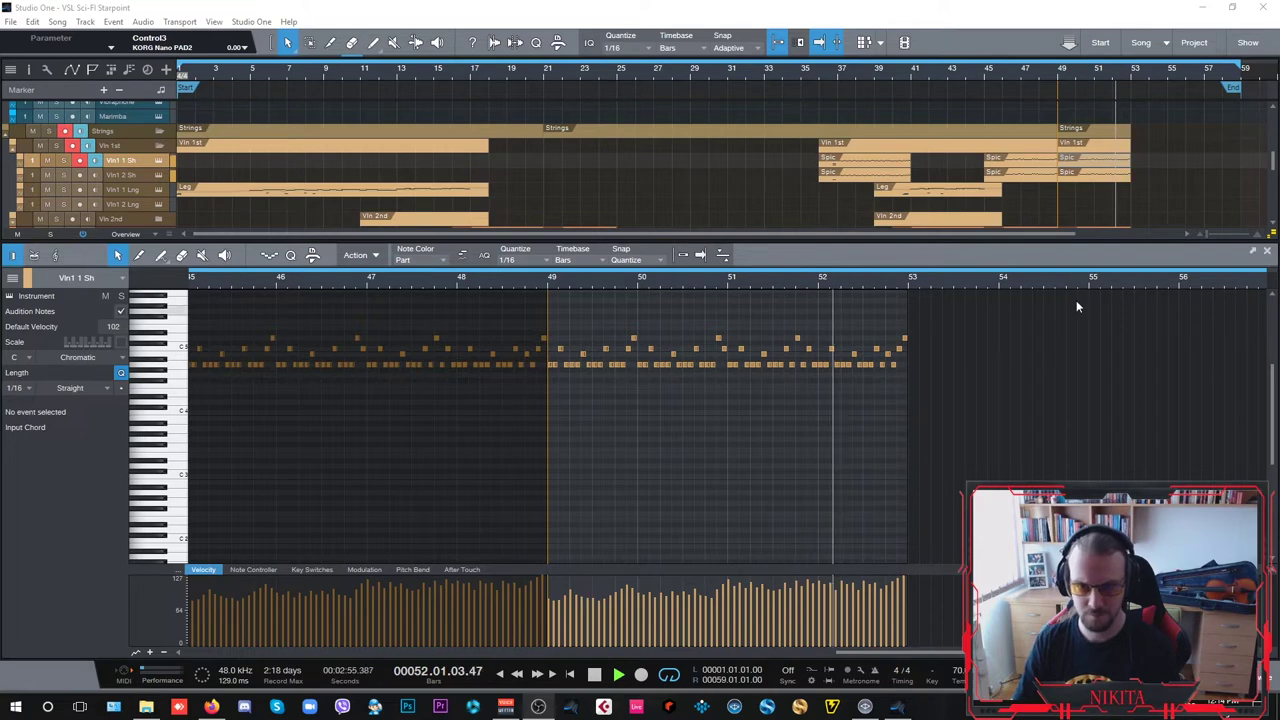
# - Show the Piano part starting at bar 52 in the note editor
pyautogui.scroll(-3, 1176, 187)
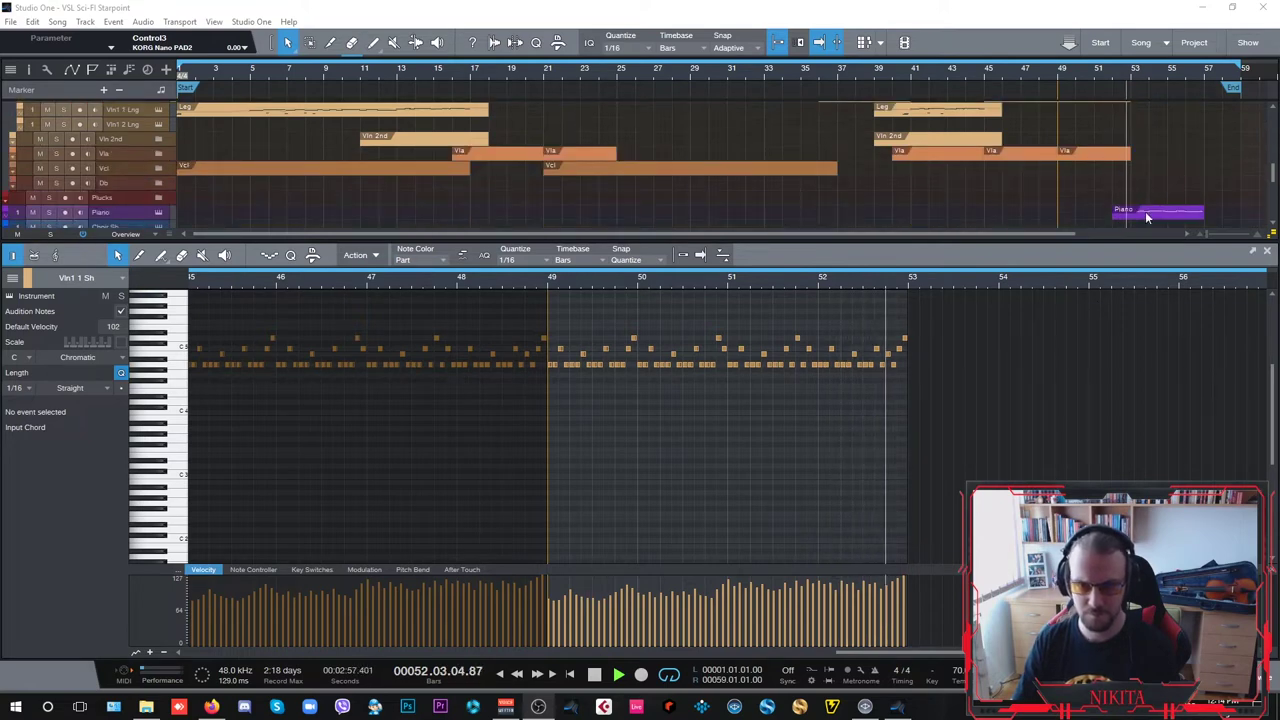
pyautogui.click(1149, 210)
pyautogui.scroll(2, 743, 444)
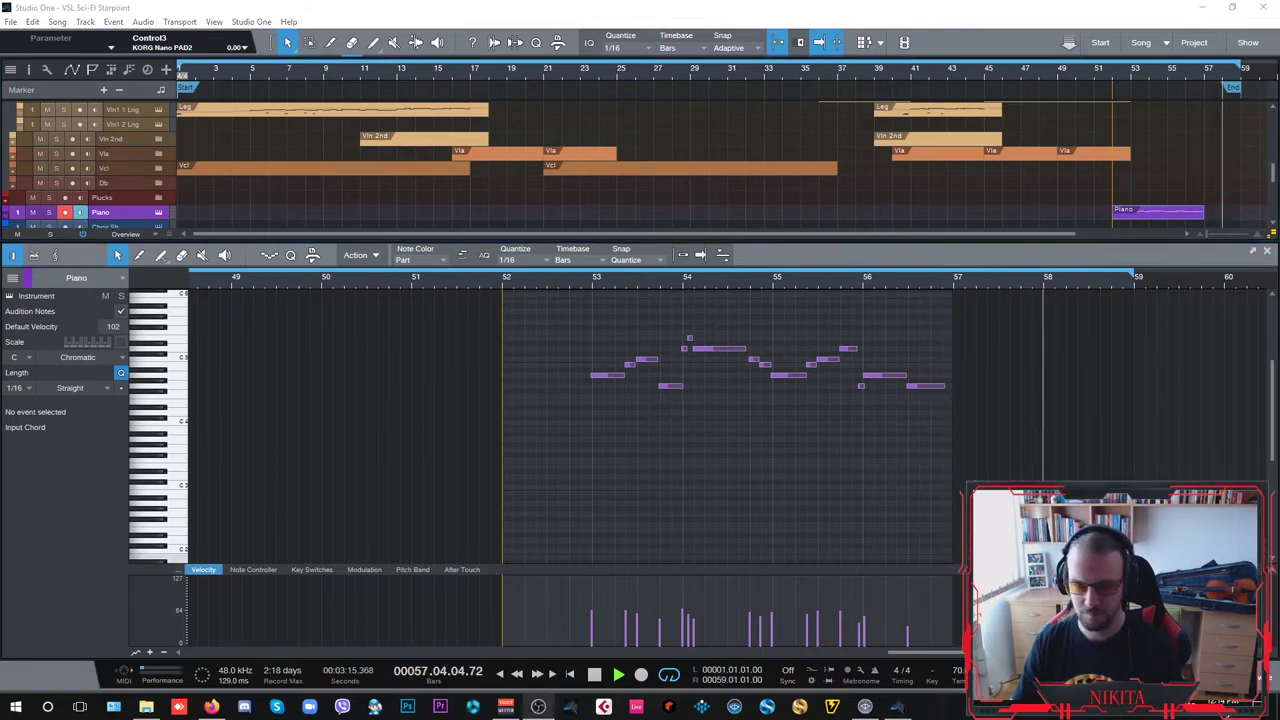
# - Save the song after stopping playback and closing the note editor
pyautogui.press('space')
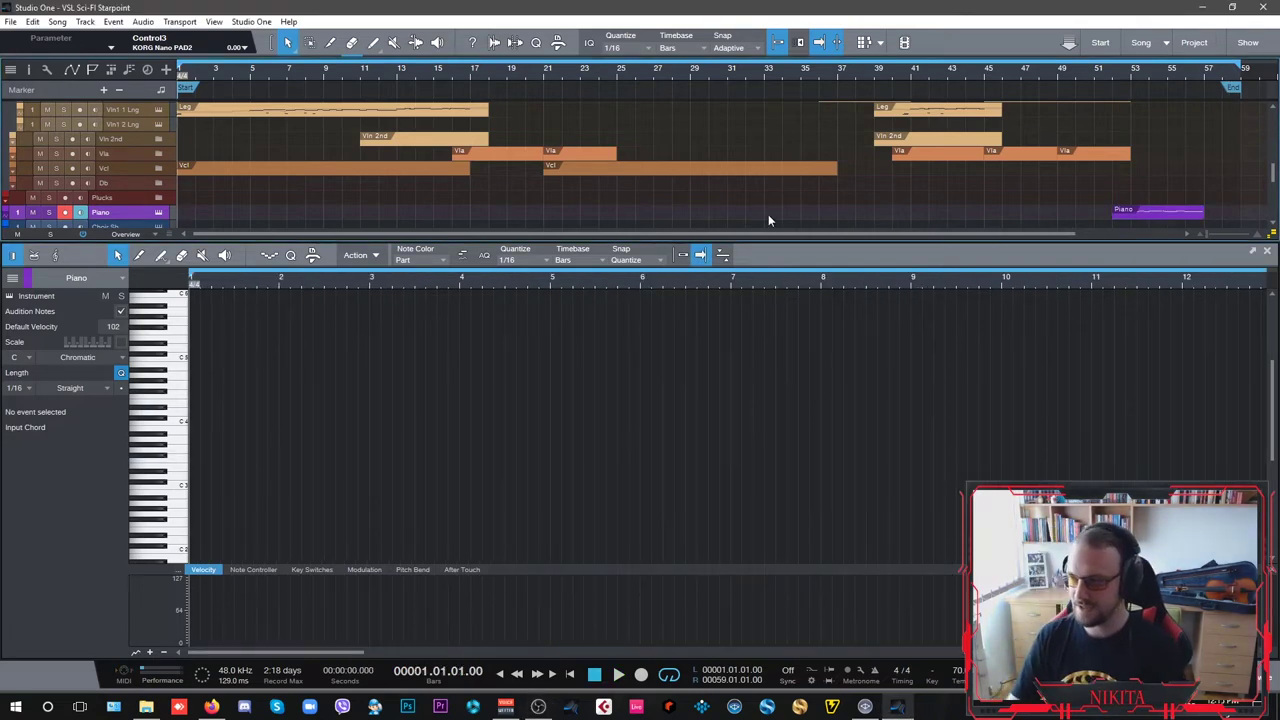
pyautogui.press('F2')
pyautogui.hotkey('ctrl', 's')
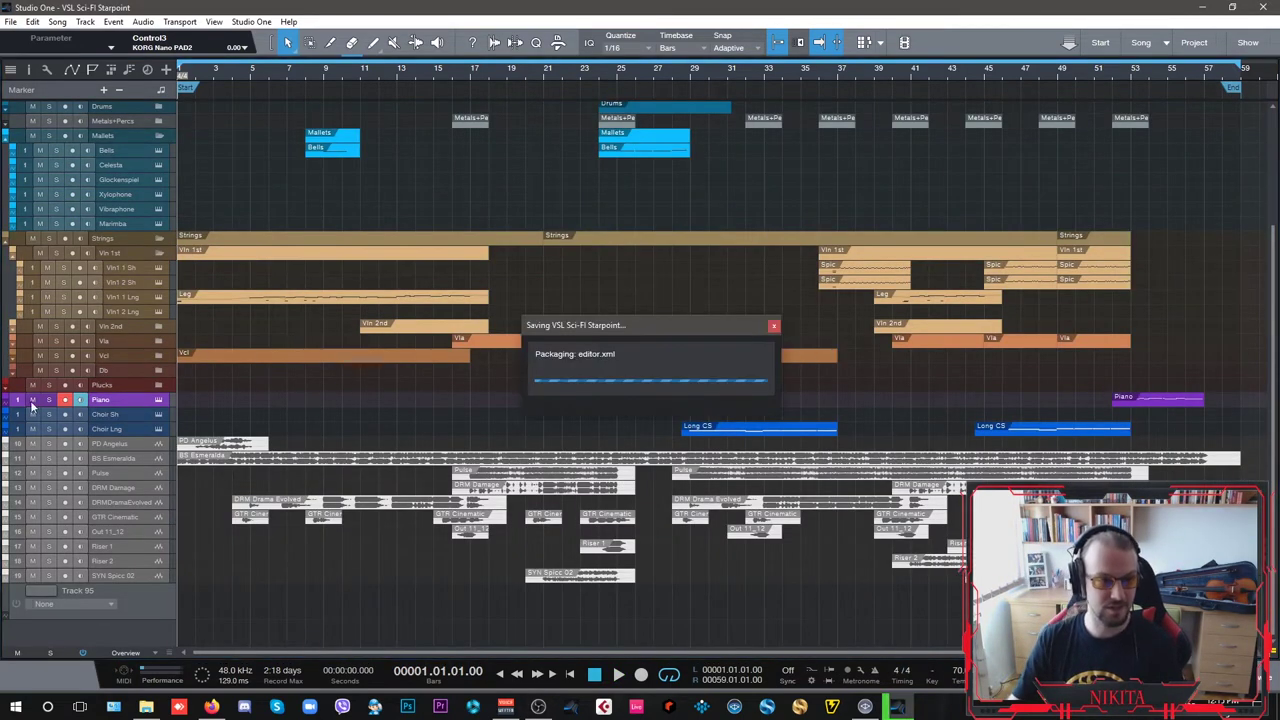
# - Disarm recording on the Piano track and collapse the Vln 1st and Horns folders
pyautogui.click(66, 400)
pyautogui.click(159, 253)
pyautogui.scroll(3, 752, 440)
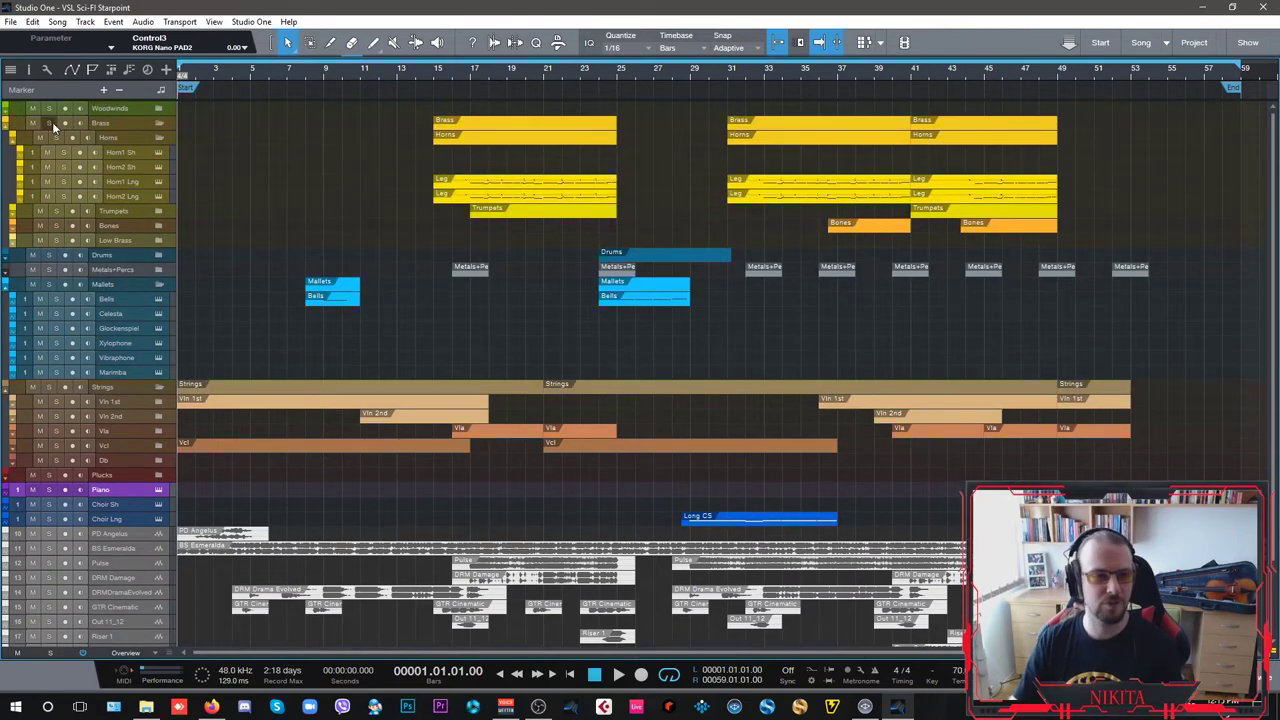
pyautogui.click(158, 137)
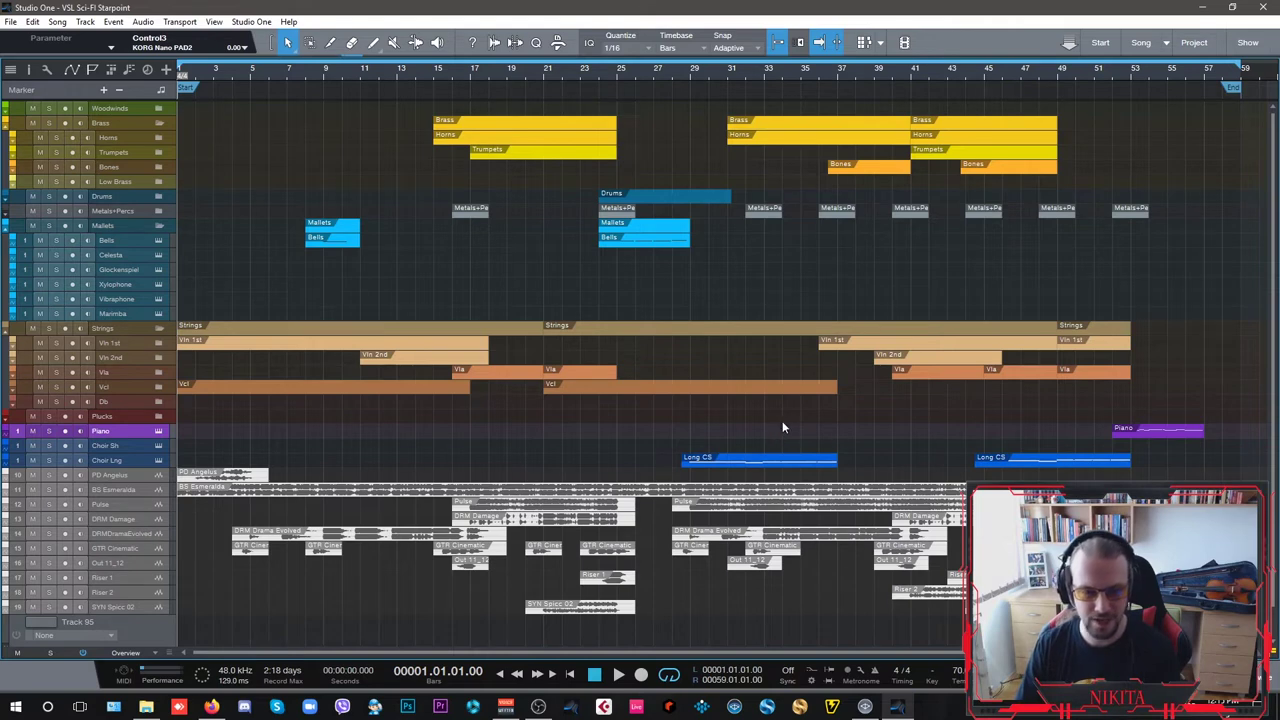
# - Switch to Vienna Ensemble to examine the VSL SE Template mixer channels, and return to the Studio One arrangement
pyautogui.click(865, 706)
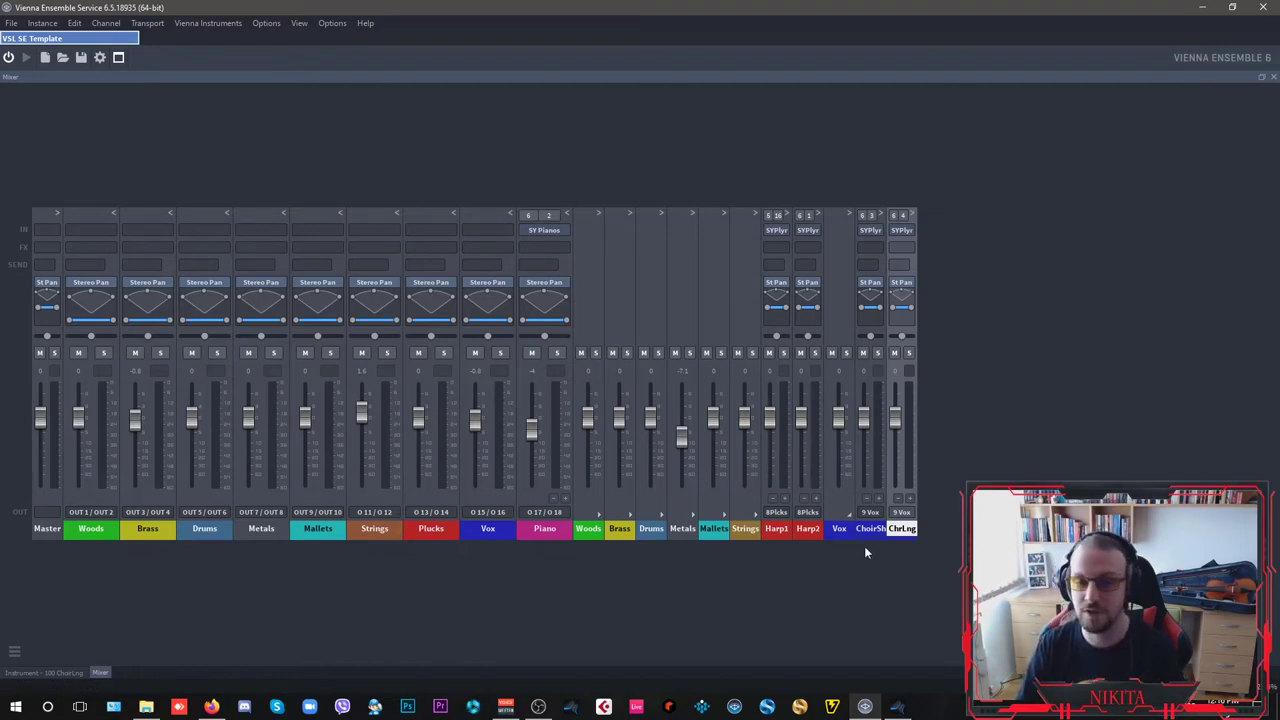
pyautogui.click(897, 706)
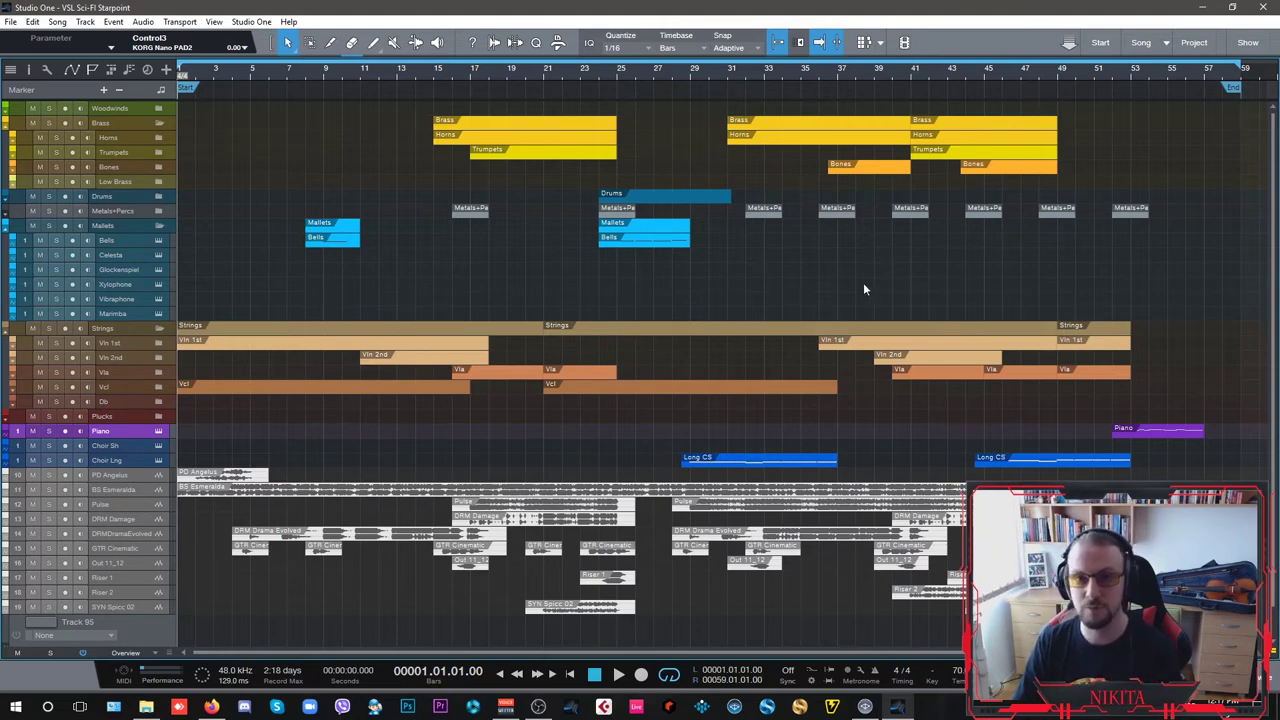
# - Expand the Vln 1st track folder, and switch to Vienna Ensemble to expand the Strings folder channel in the mixer
pyautogui.hotkey('alt', 'Tab')
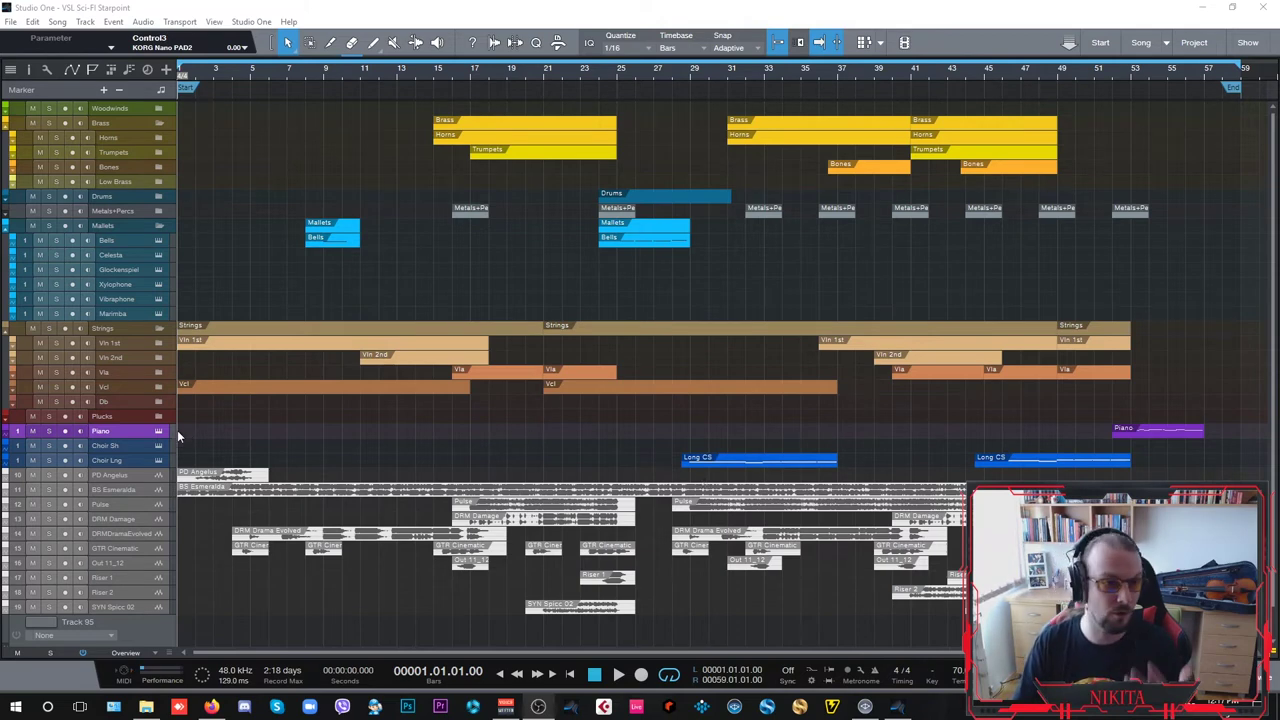
pyautogui.click(158, 344)
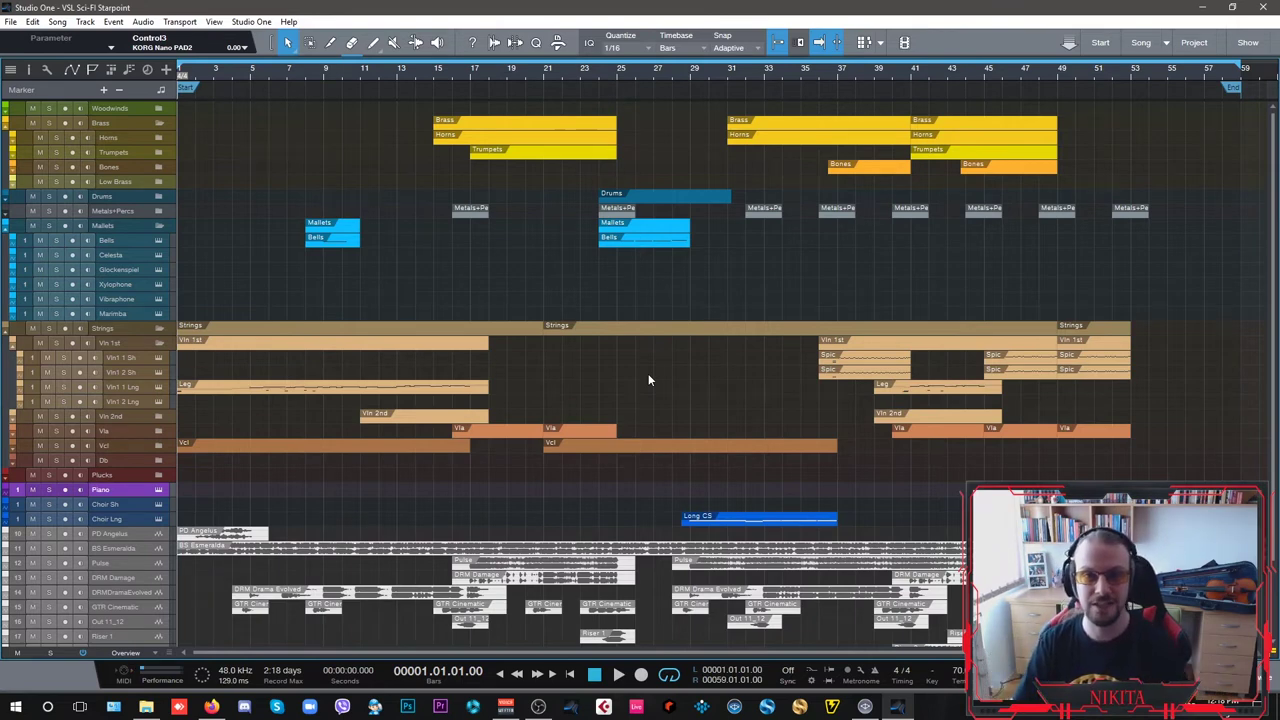
pyautogui.click(893, 706)
pyautogui.click(756, 516)
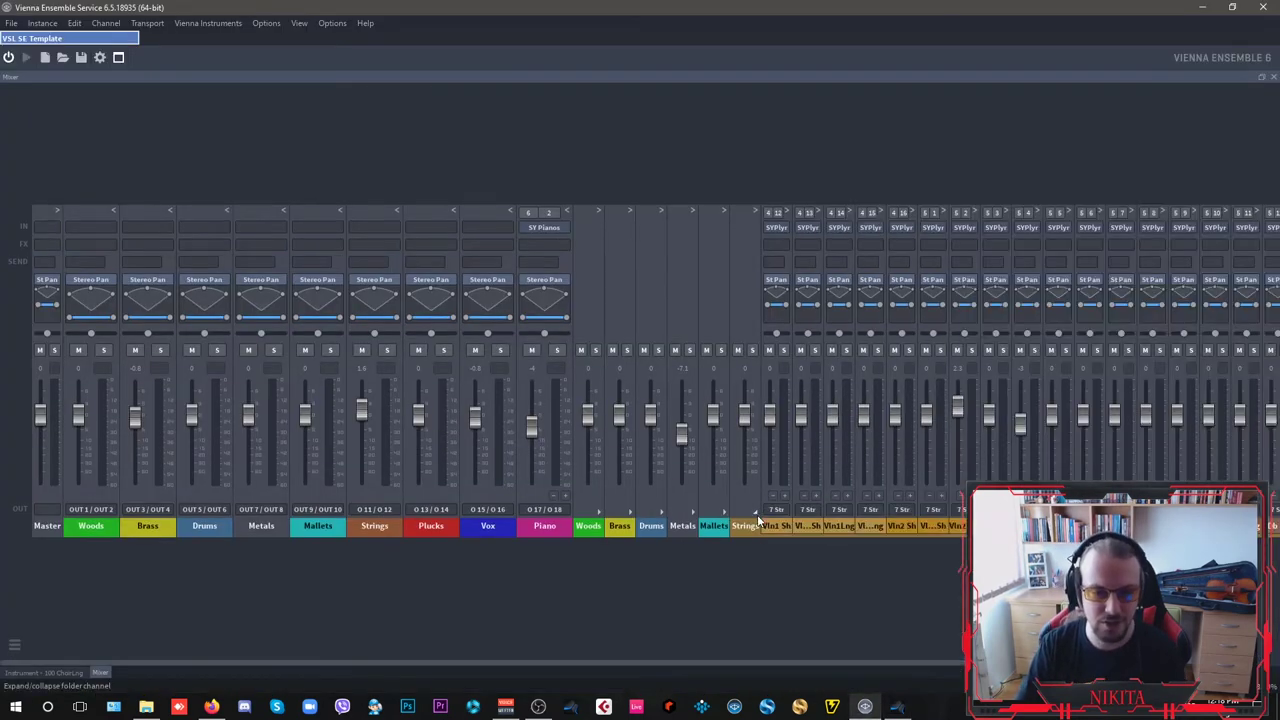
pyautogui.moveTo(746, 664); pyautogui.dragTo(808, 663)
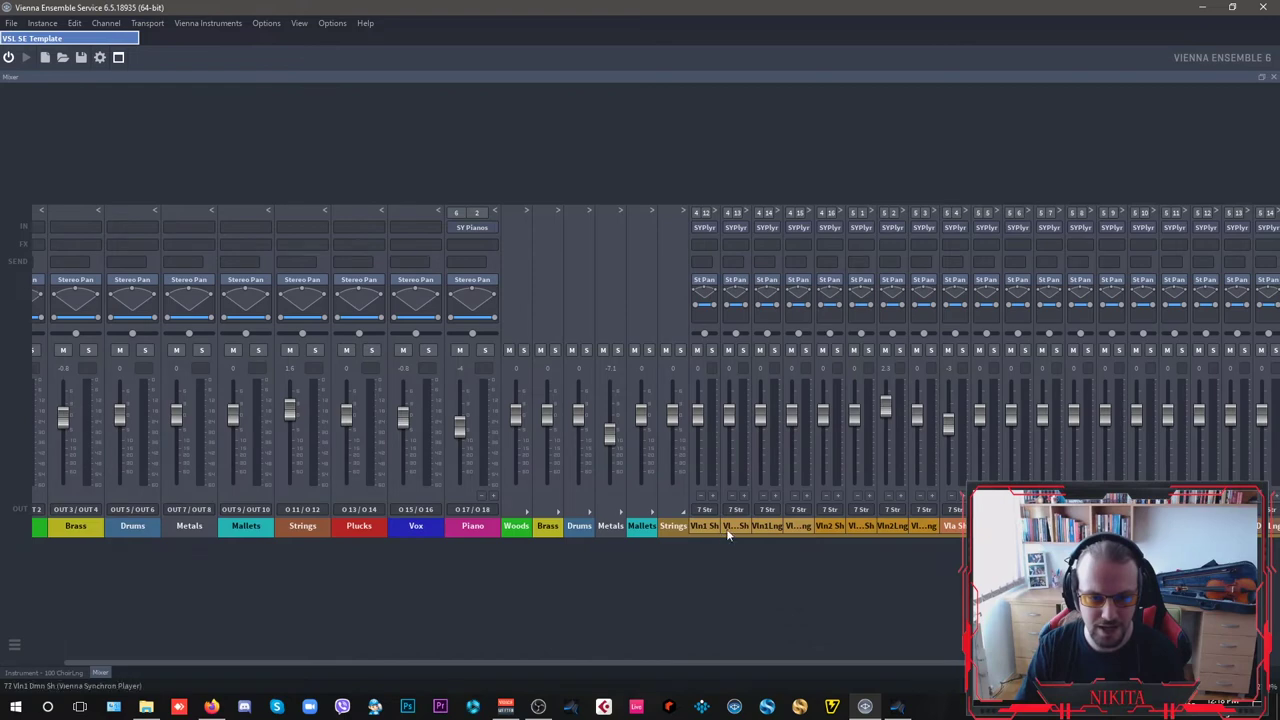
# - Examine the Vln 1 Lng channel's articulations and preset list in Synchron Player, closing the player and collapsing the Strings folder when done
pyautogui.click(770, 530)
pyautogui.doubleClick(770, 530)
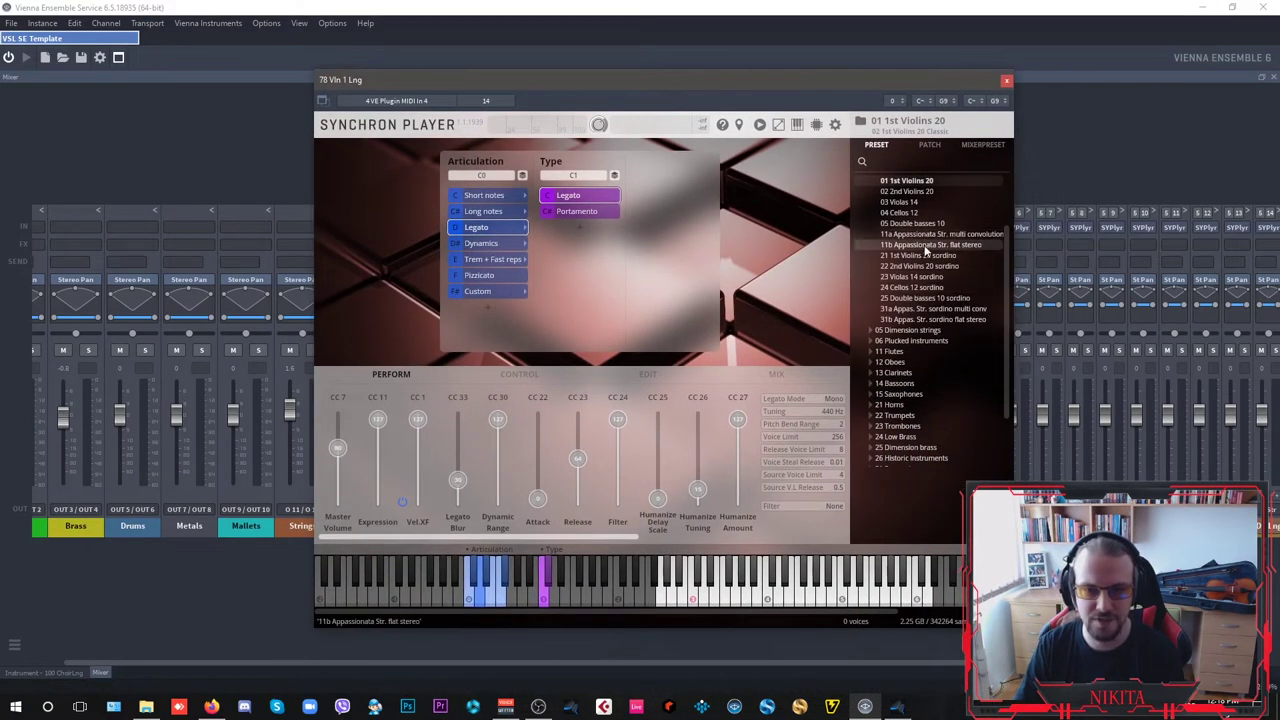
pyautogui.scroll(1, 930, 250)
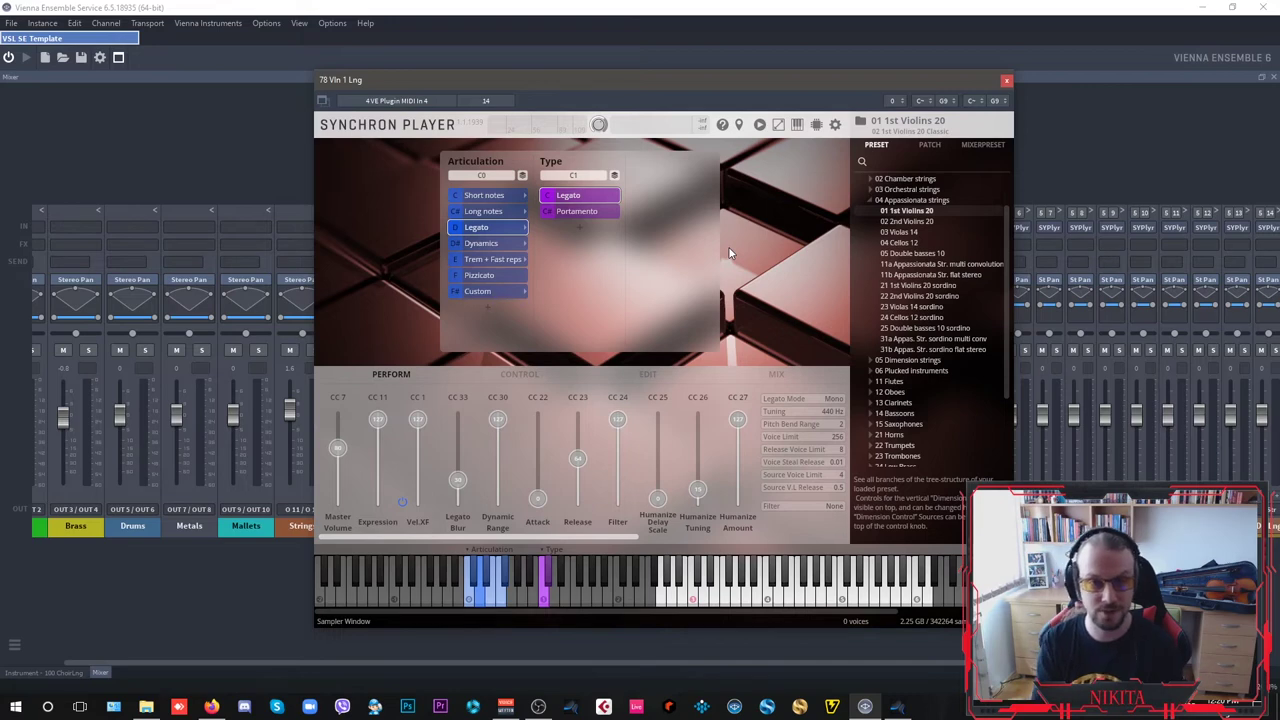
pyautogui.click(1007, 81)
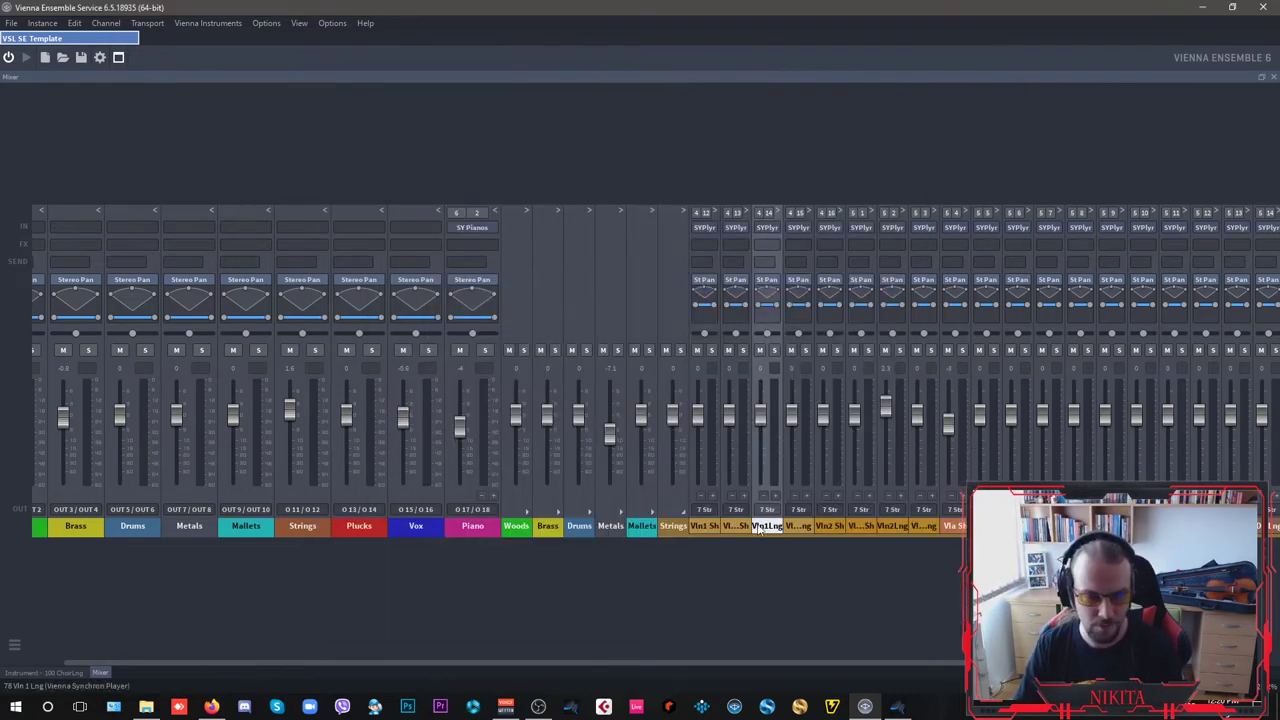
pyautogui.click(683, 510)
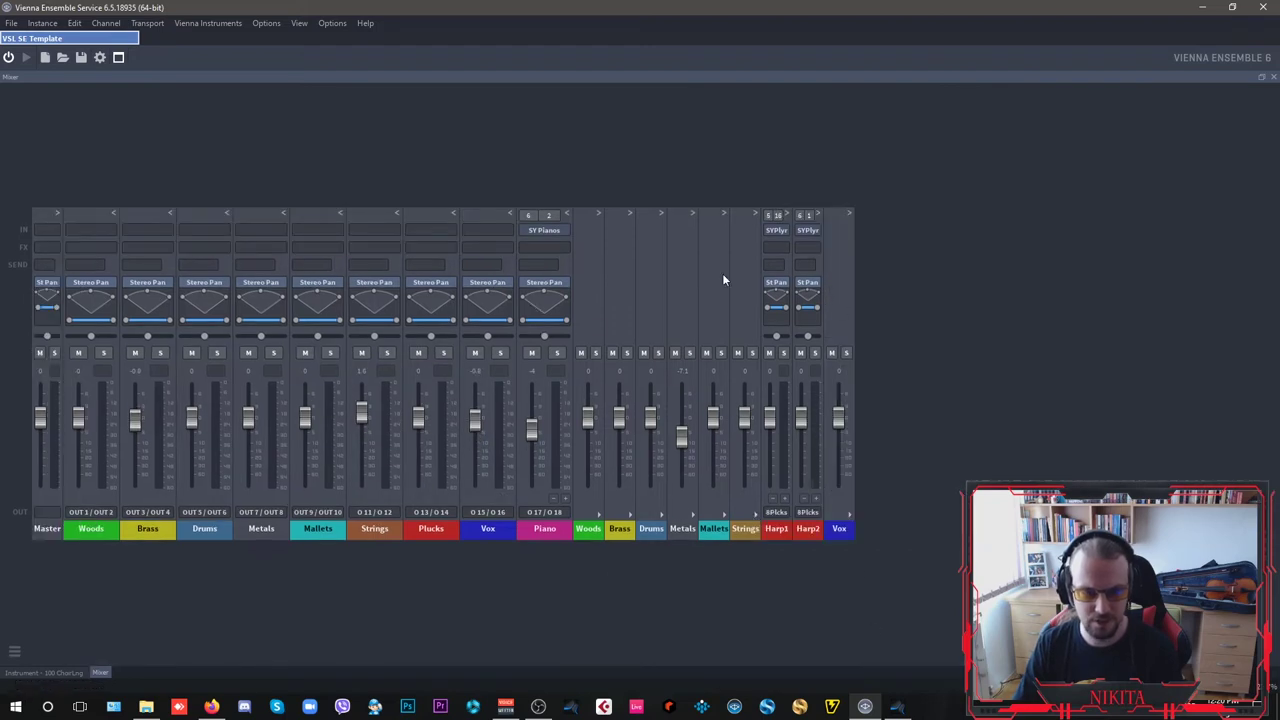
# - Return to Studio One and expand the Vln 1st and Vla track folders with the playhead placed at bar 49
pyautogui.click(896, 706)
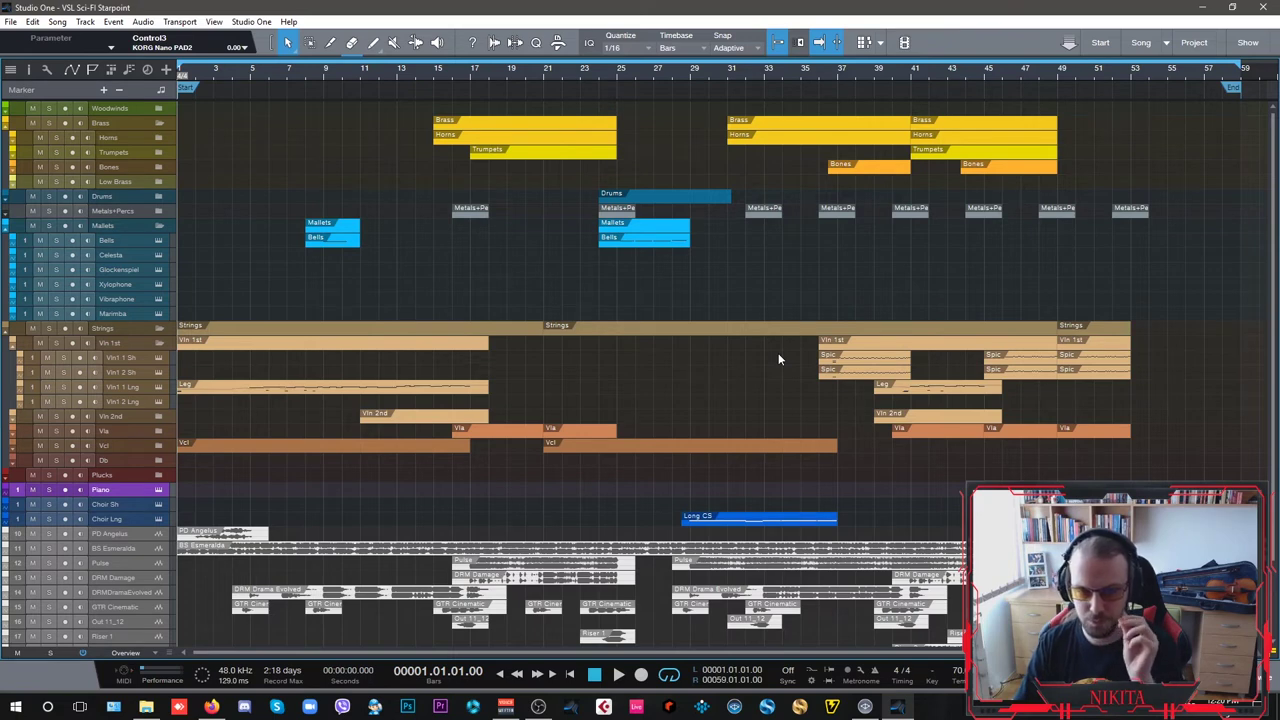
pyautogui.click(159, 343)
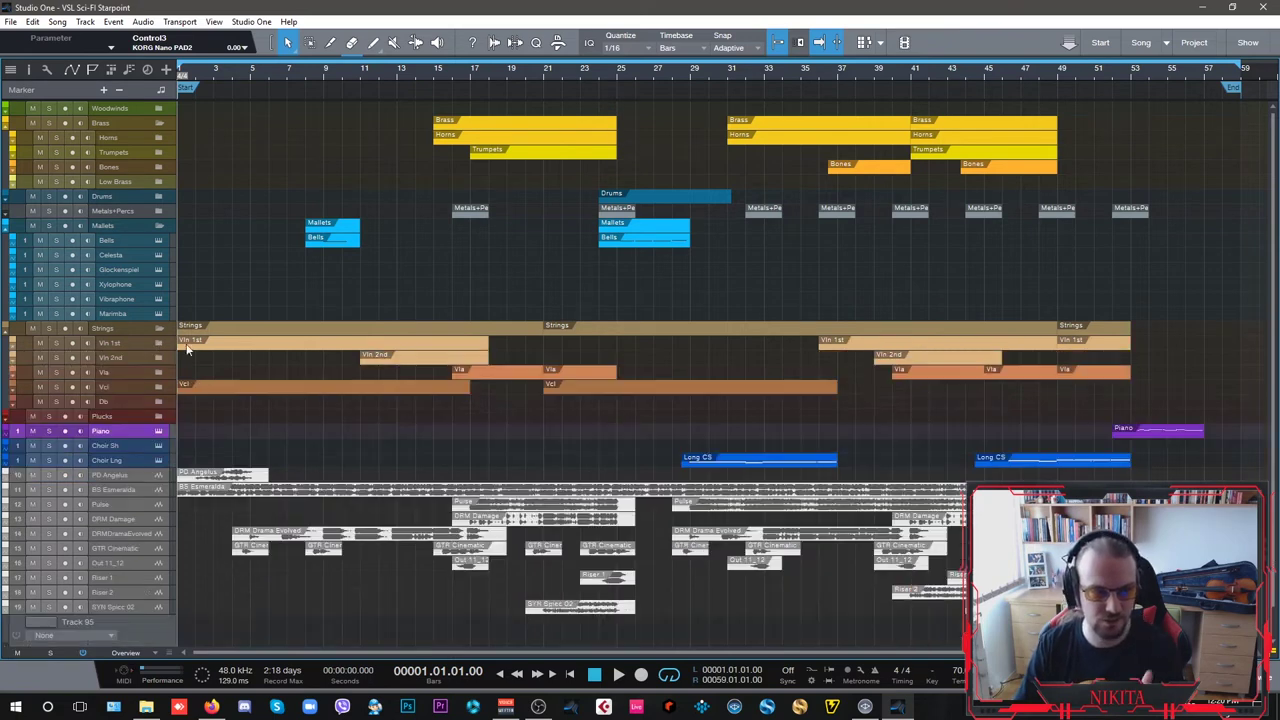
pyautogui.click(907, 75)
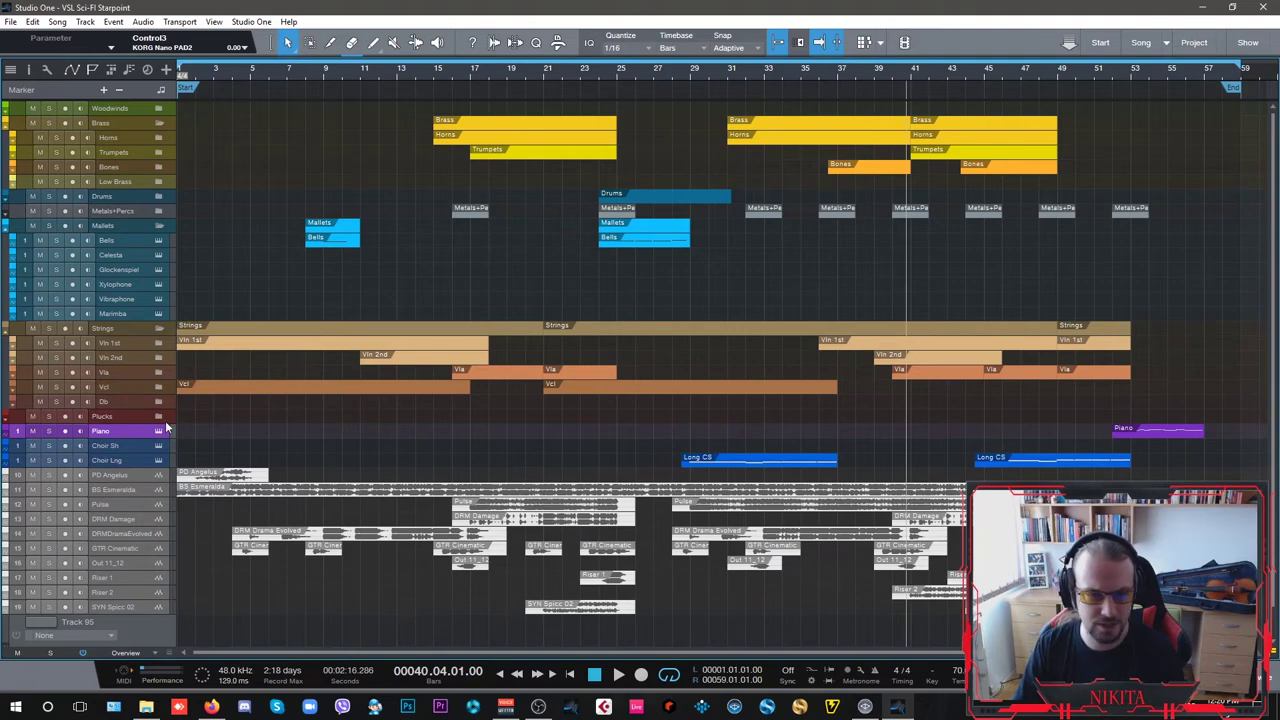
pyautogui.click(159, 357)
pyautogui.click(162, 357)
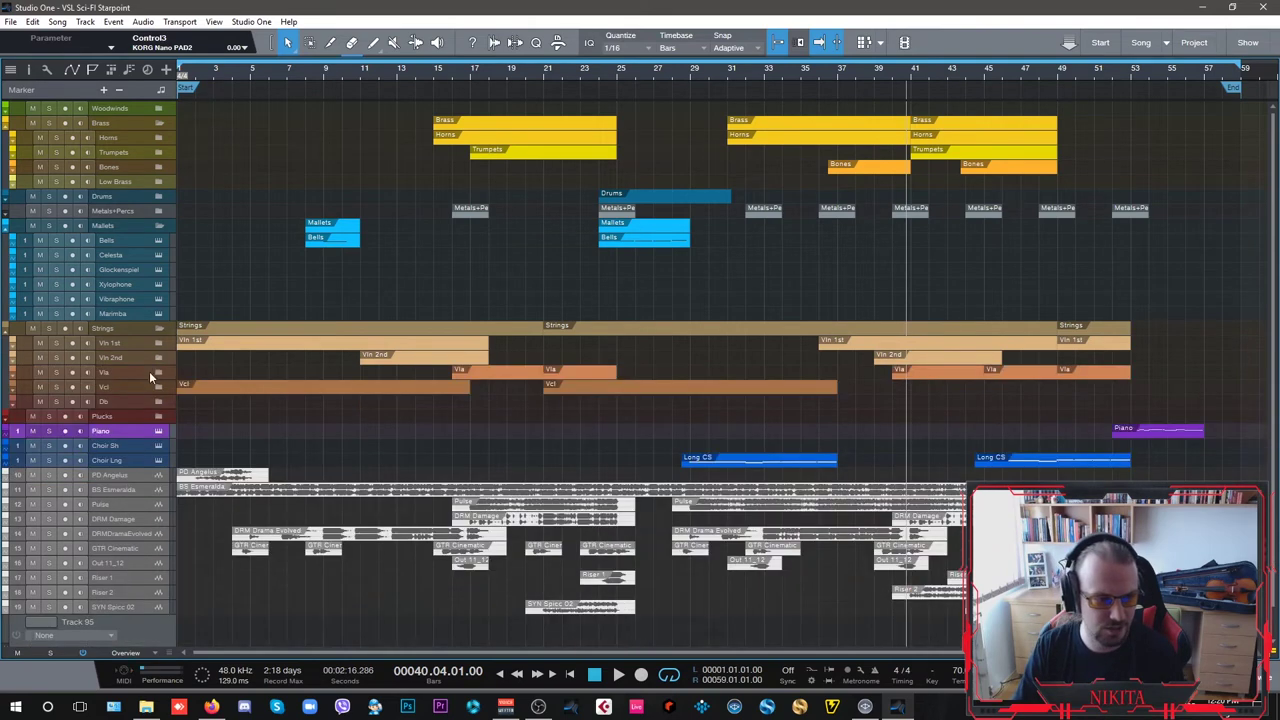
pyautogui.click(1071, 72)
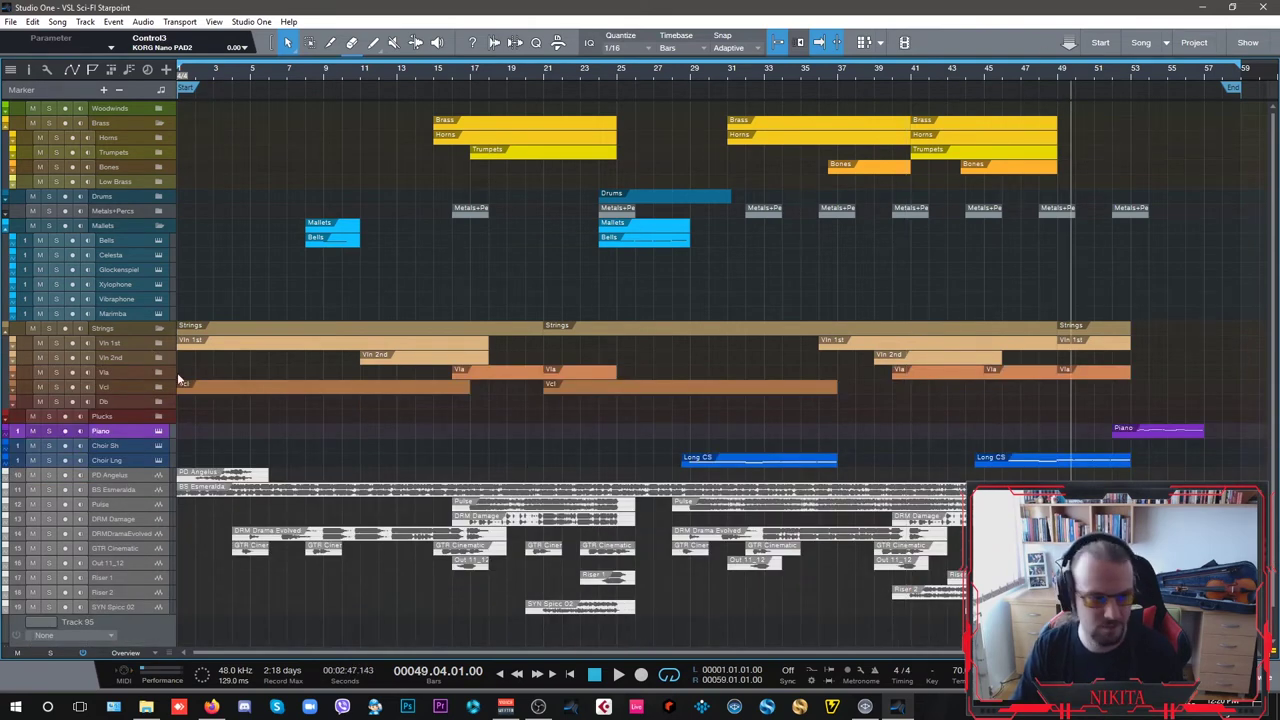
pyautogui.click(158, 342)
pyautogui.click(161, 434)
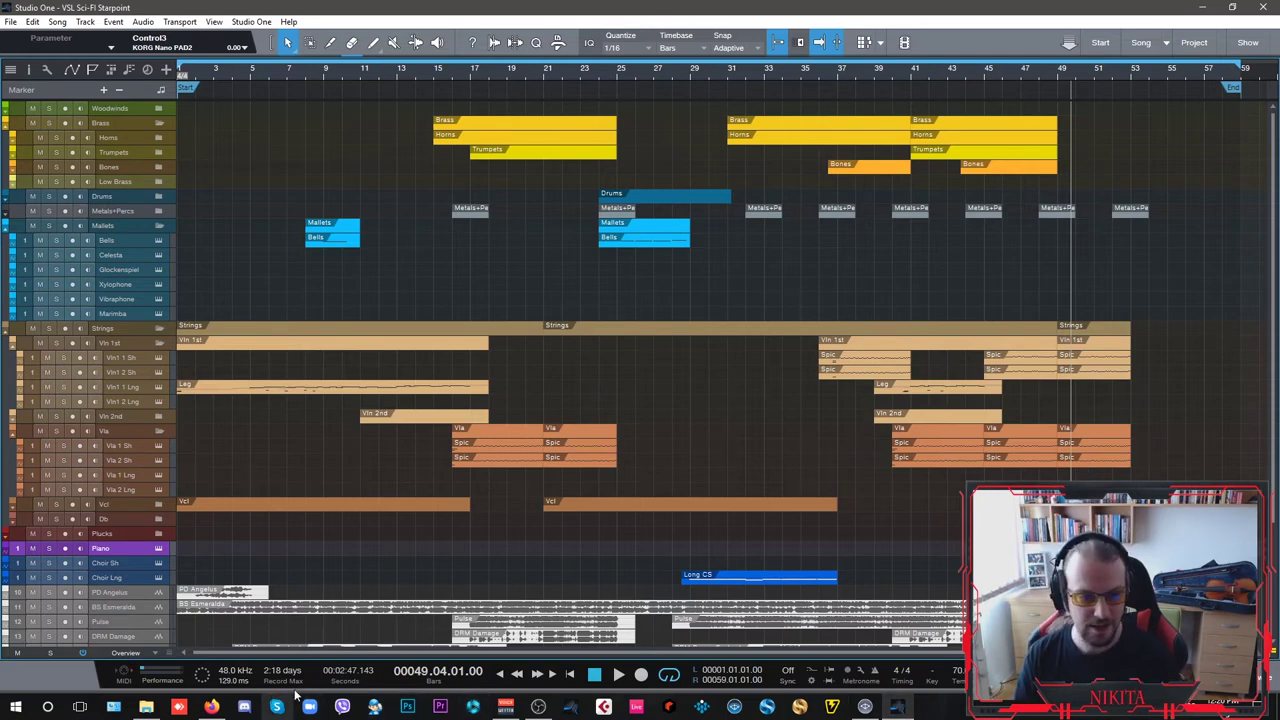
pyautogui.click(212, 708)
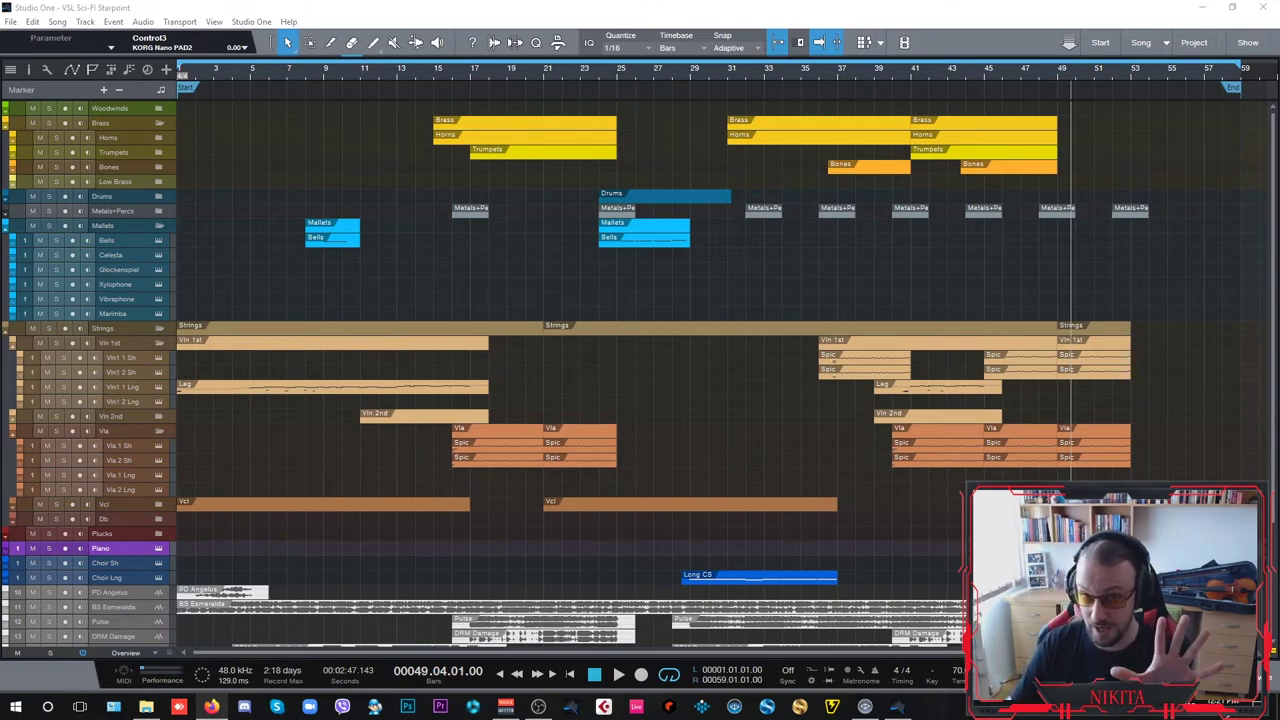
# - Examine the Vln2 Dmn Sh player's articulations in Vienna Ensemble's Strings folder, collapse the folder and return to Studio One
pyautogui.click(865, 706)
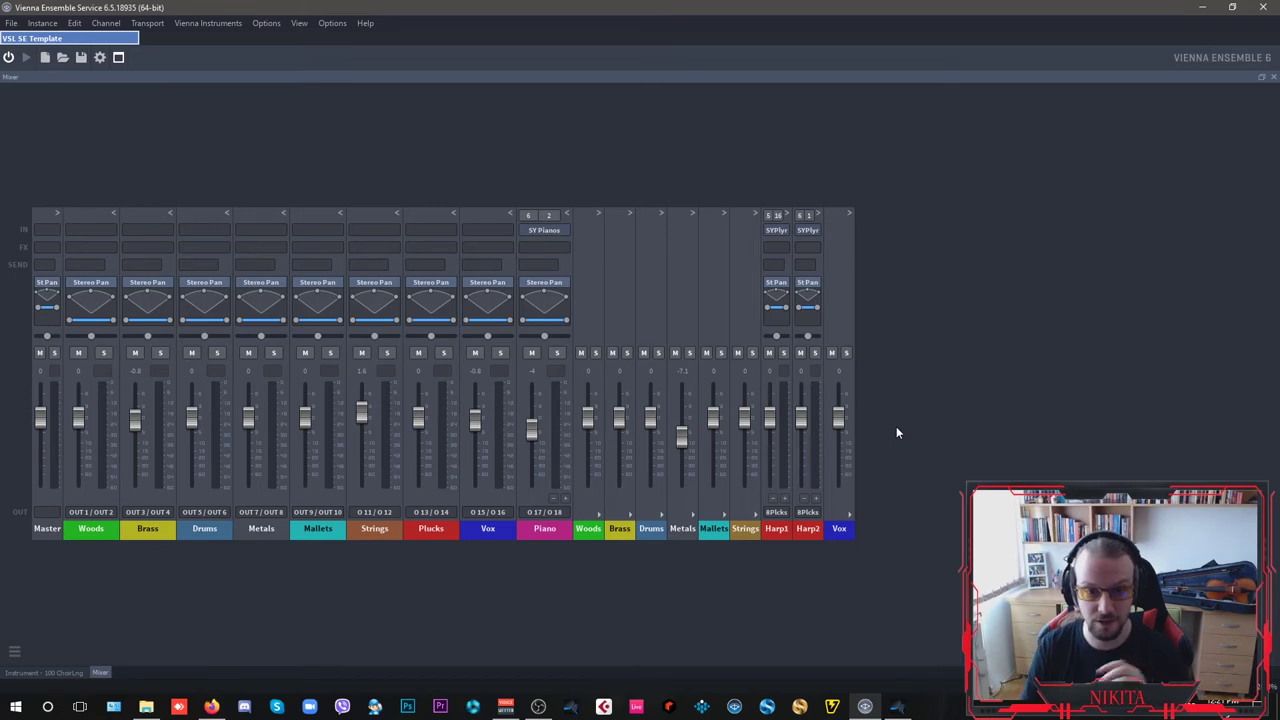
pyautogui.click(755, 515)
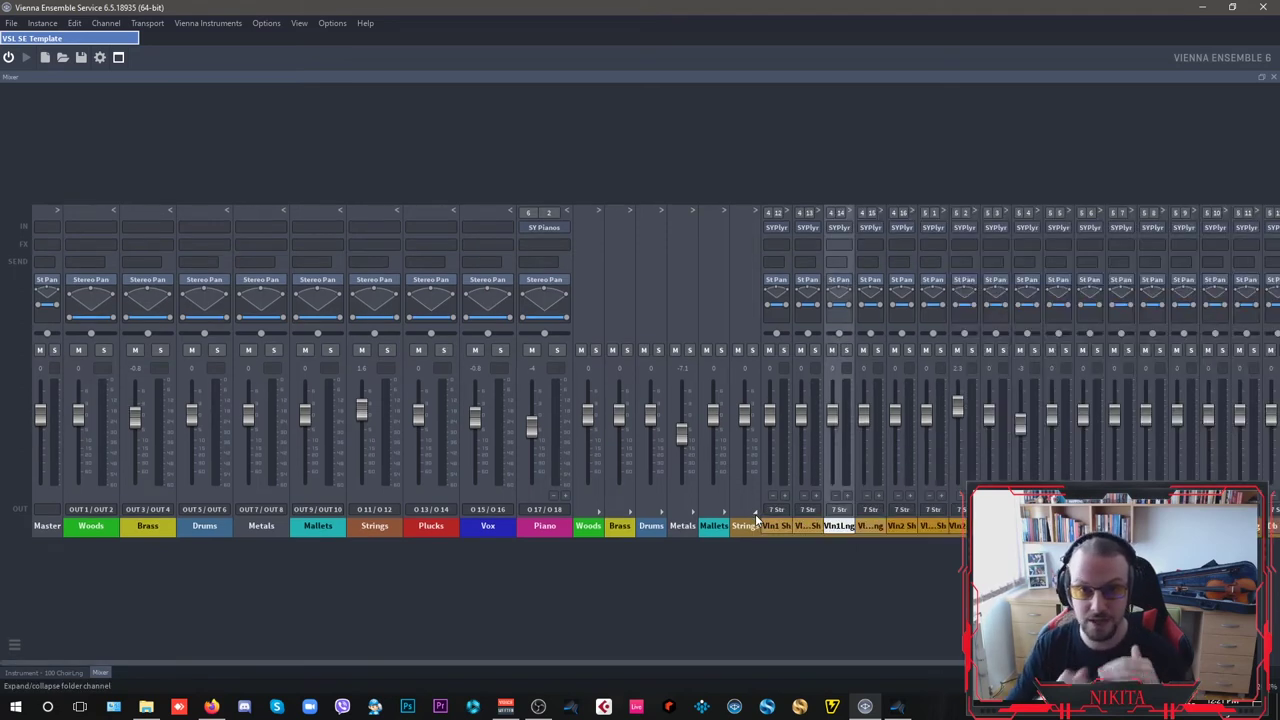
pyautogui.moveTo(784, 659); pyautogui.dragTo(962, 658)
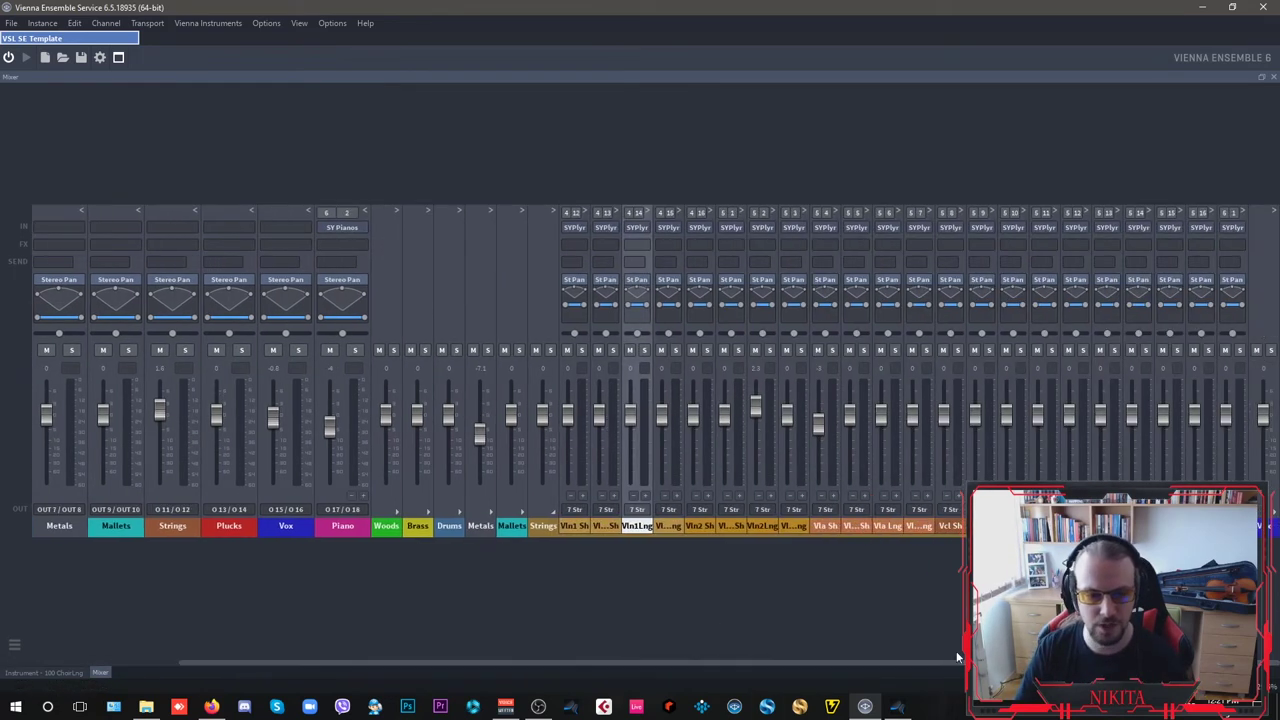
pyautogui.doubleClick(732, 529)
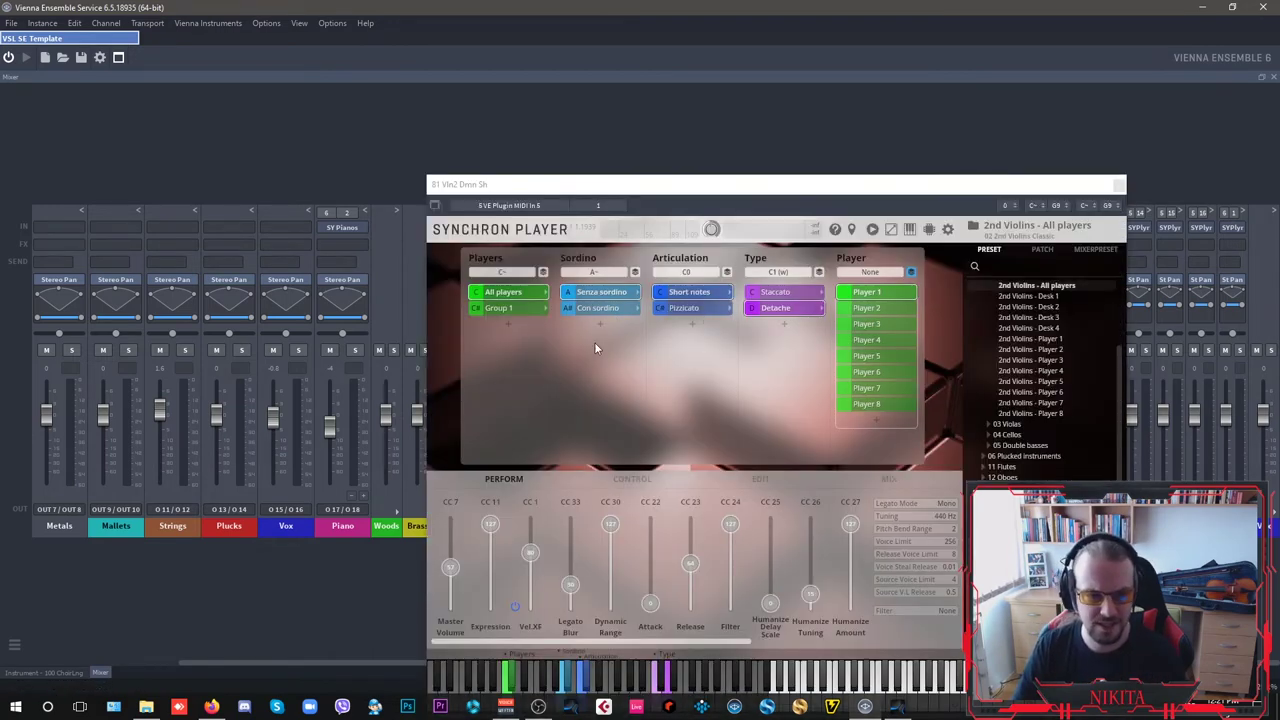
pyautogui.click(787, 296)
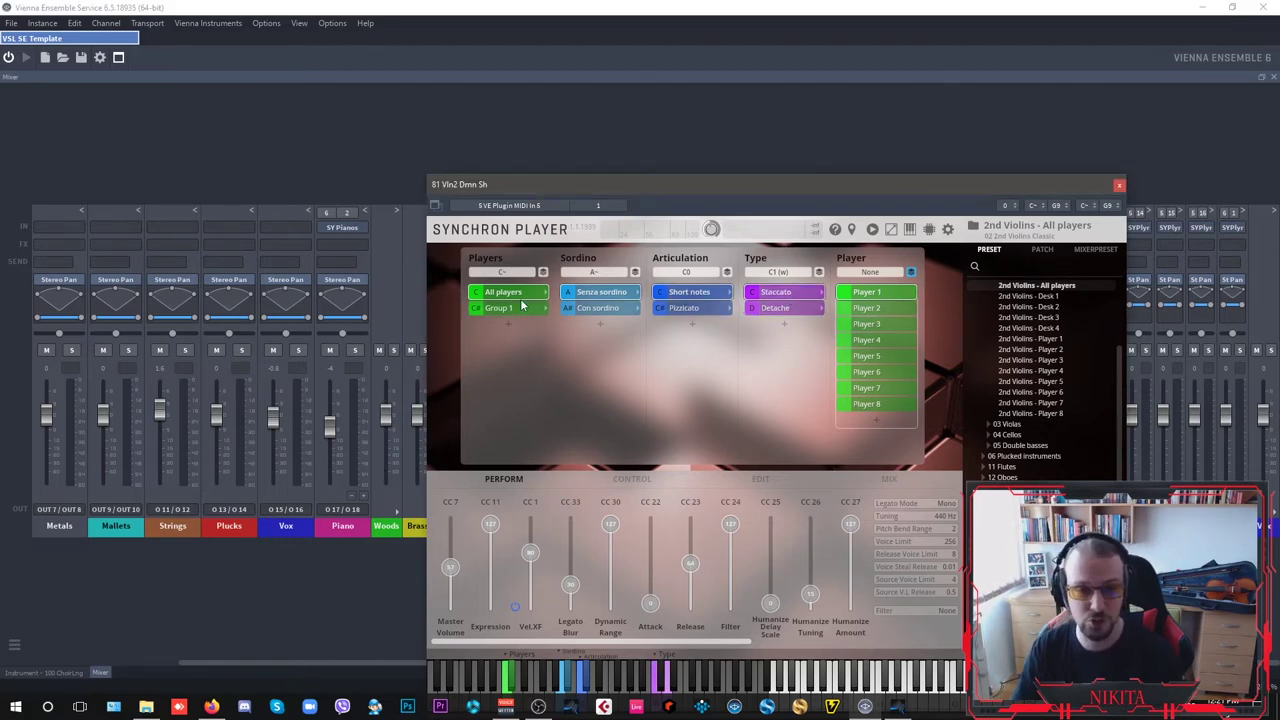
pyautogui.click(1118, 188)
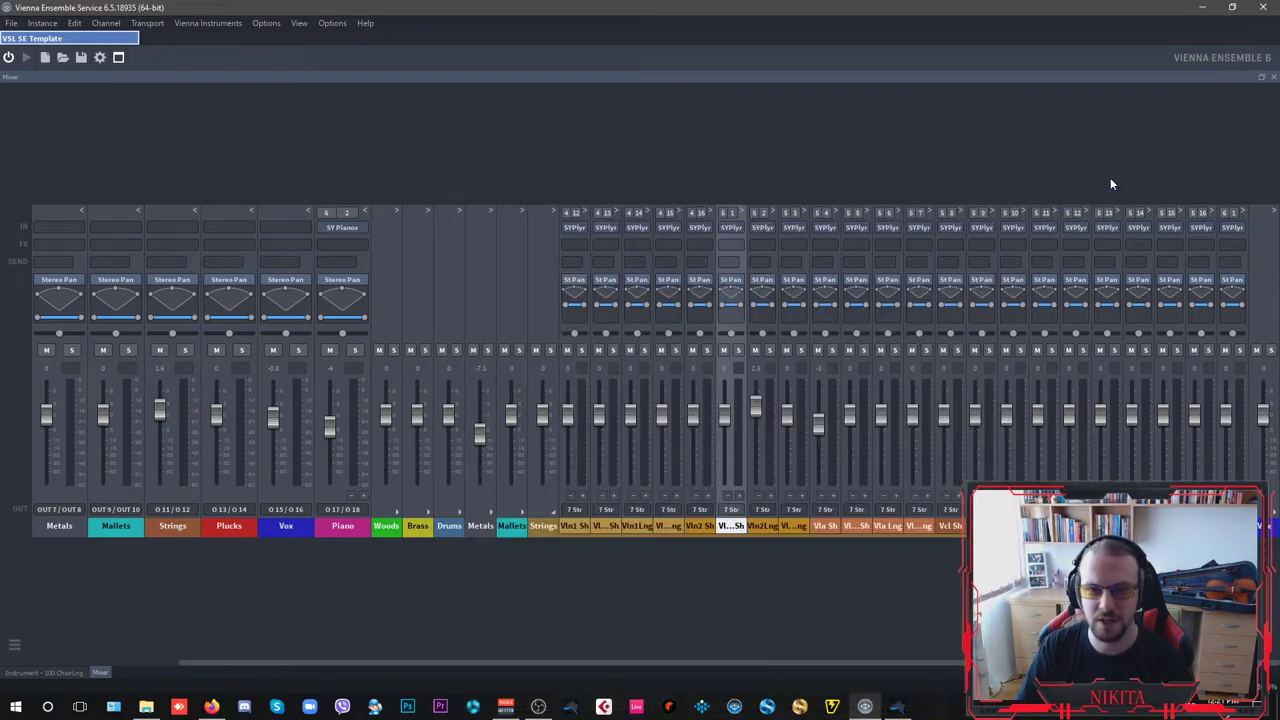
pyautogui.click(553, 511)
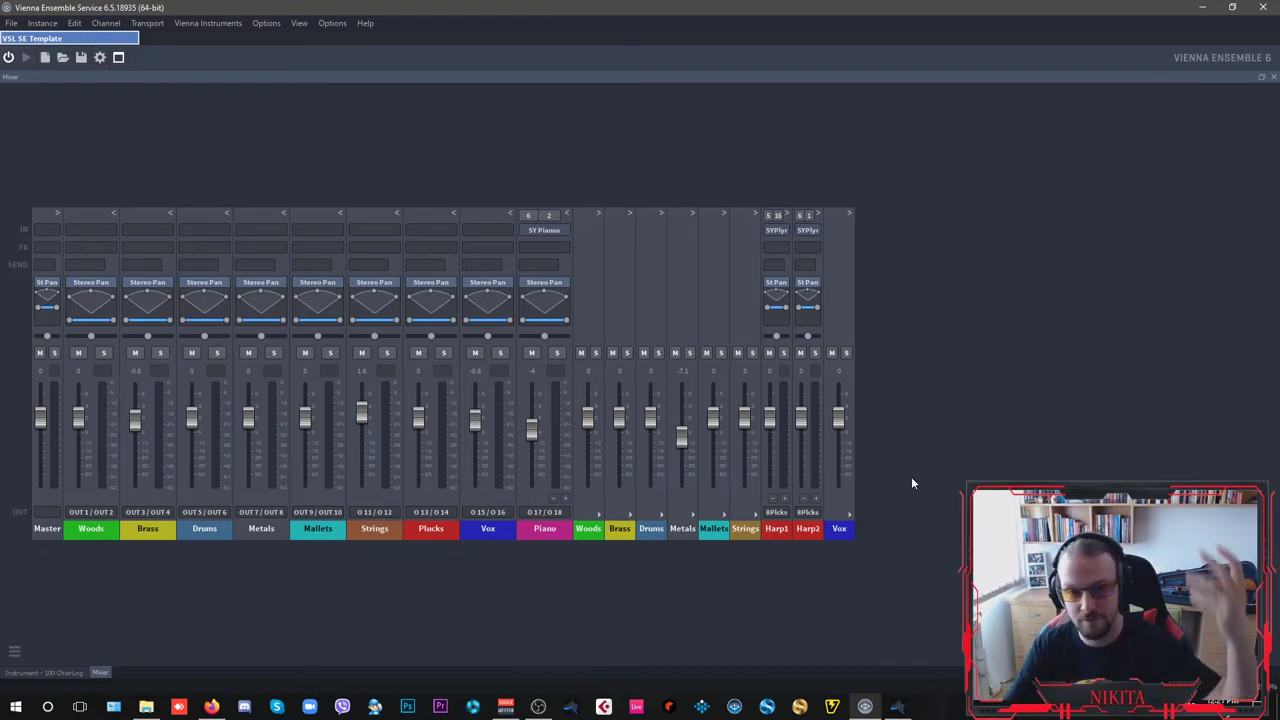
pyautogui.click(897, 707)
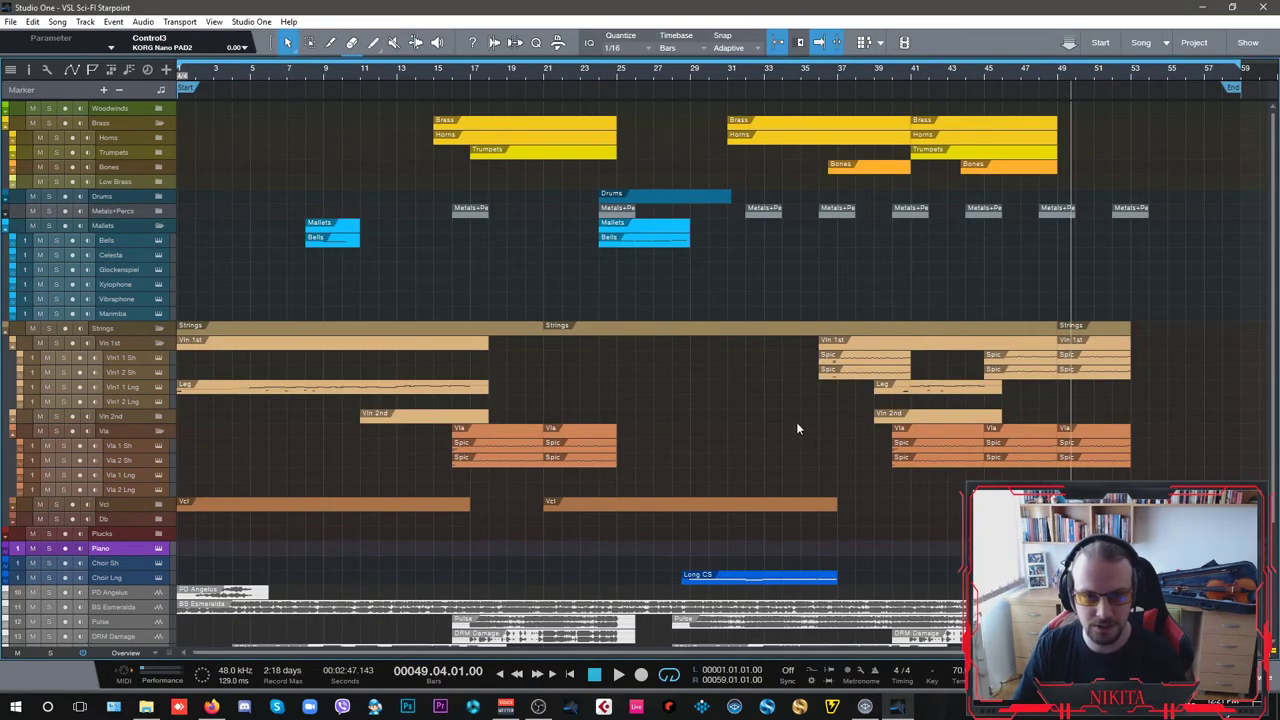
# - Collapse the Vla folder, solo the Vln1 1 Sh track and play it from bar 46
pyautogui.click(158, 430)
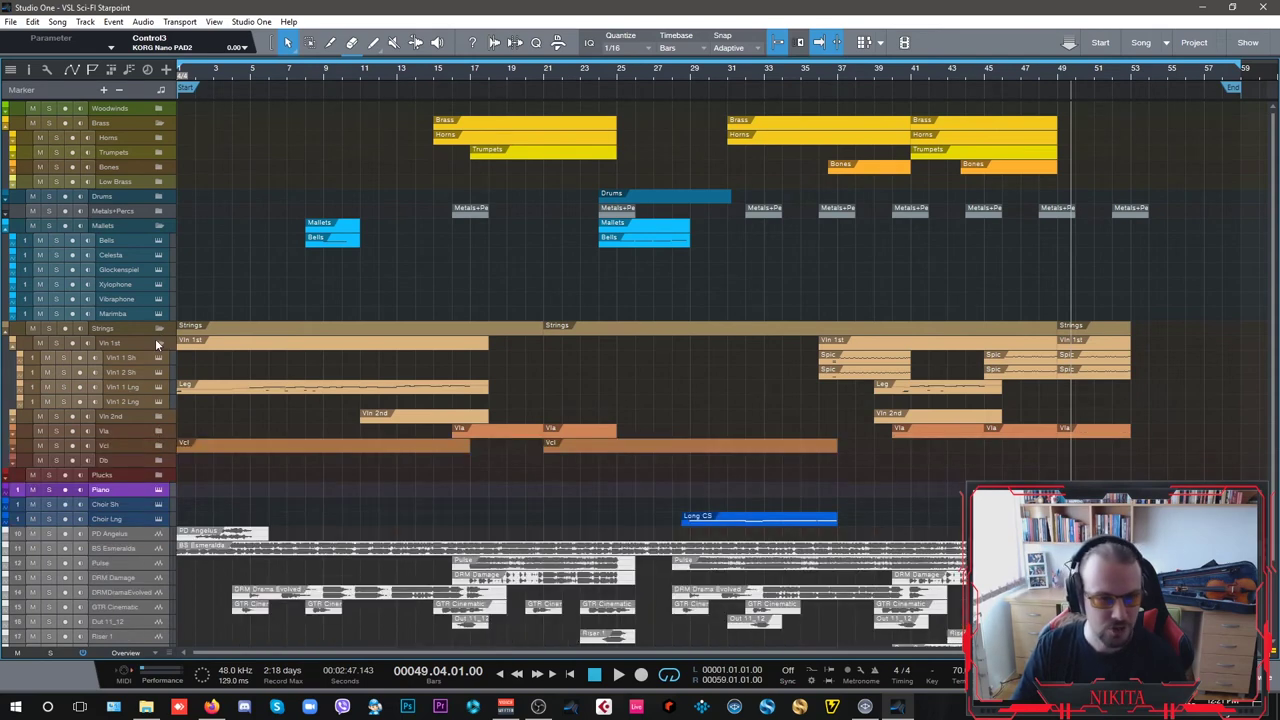
pyautogui.click(1037, 84)
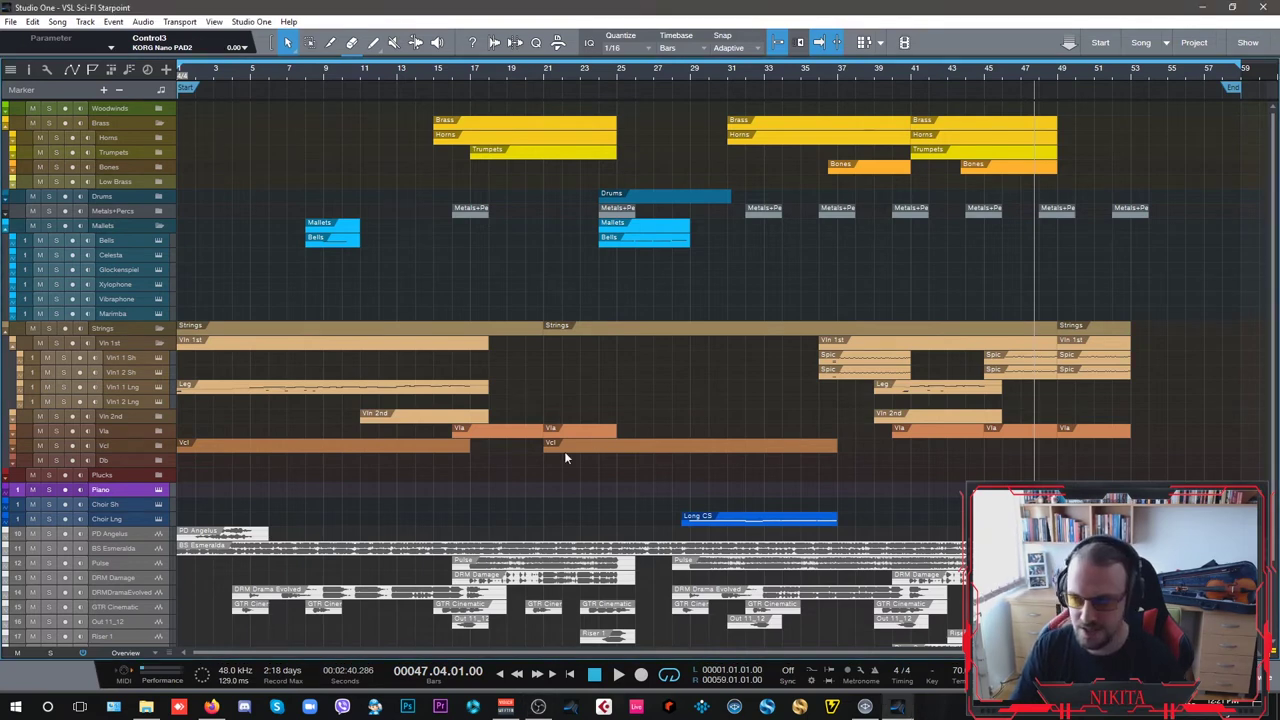
pyautogui.click(64, 358)
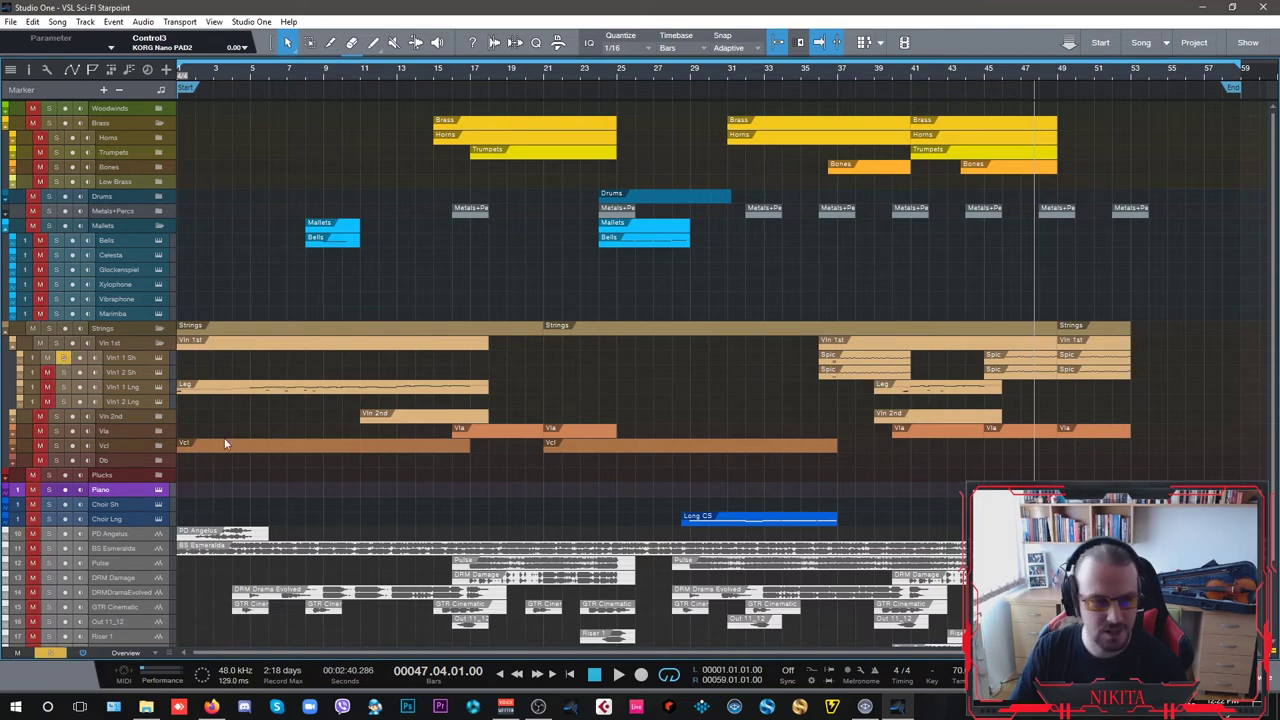
pyautogui.click(1016, 70)
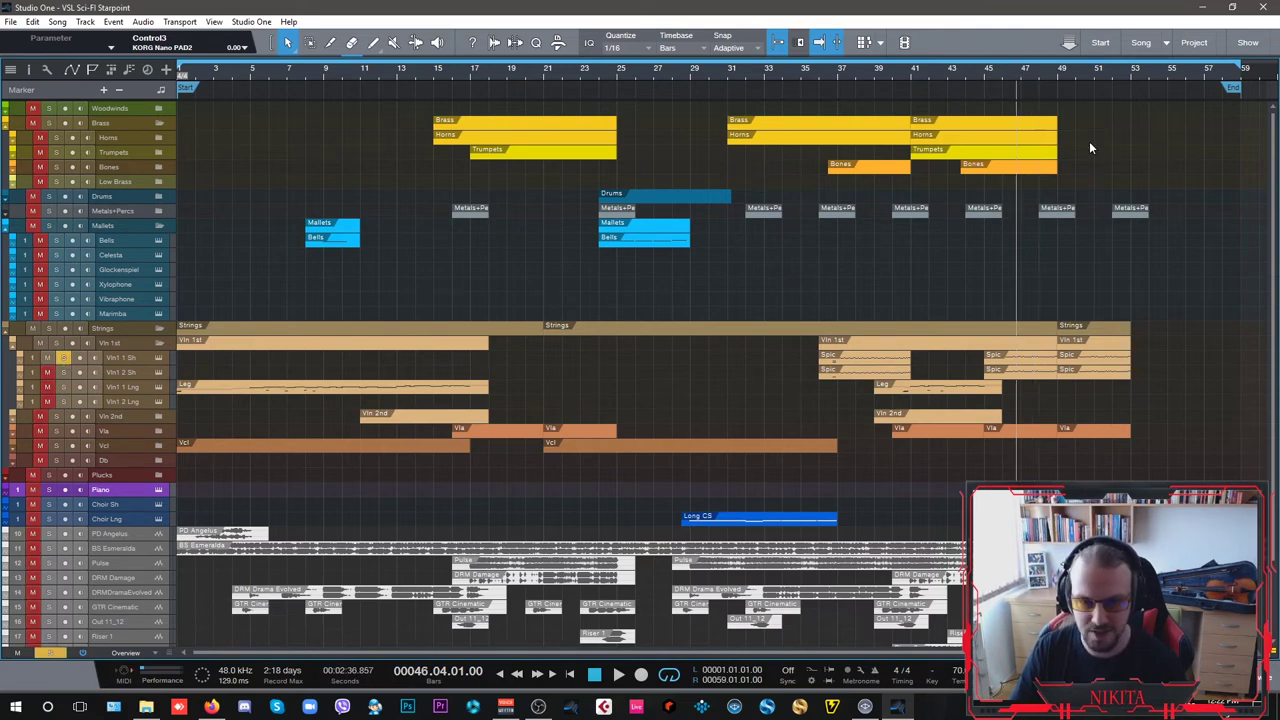
pyautogui.press('space')
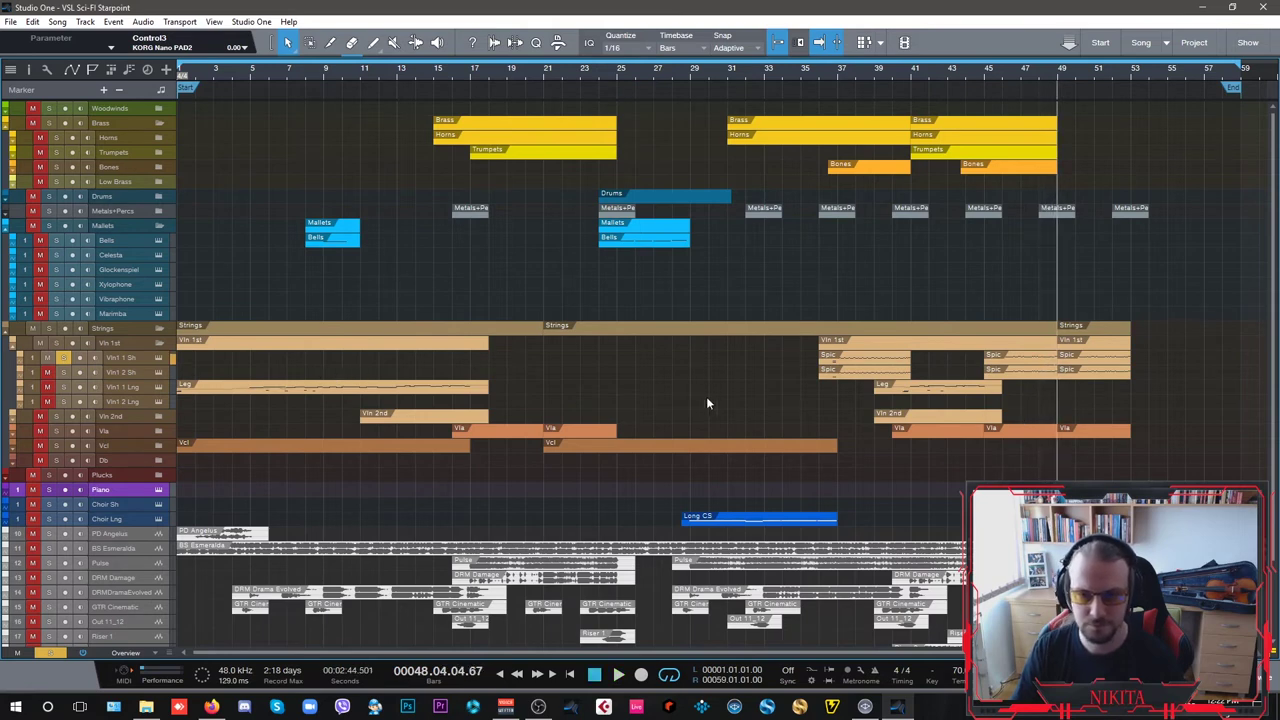
# - Solo the Vln1 2 Sh track instead and play it from bar 46, stopping after a short passage
pyautogui.click(63, 372)
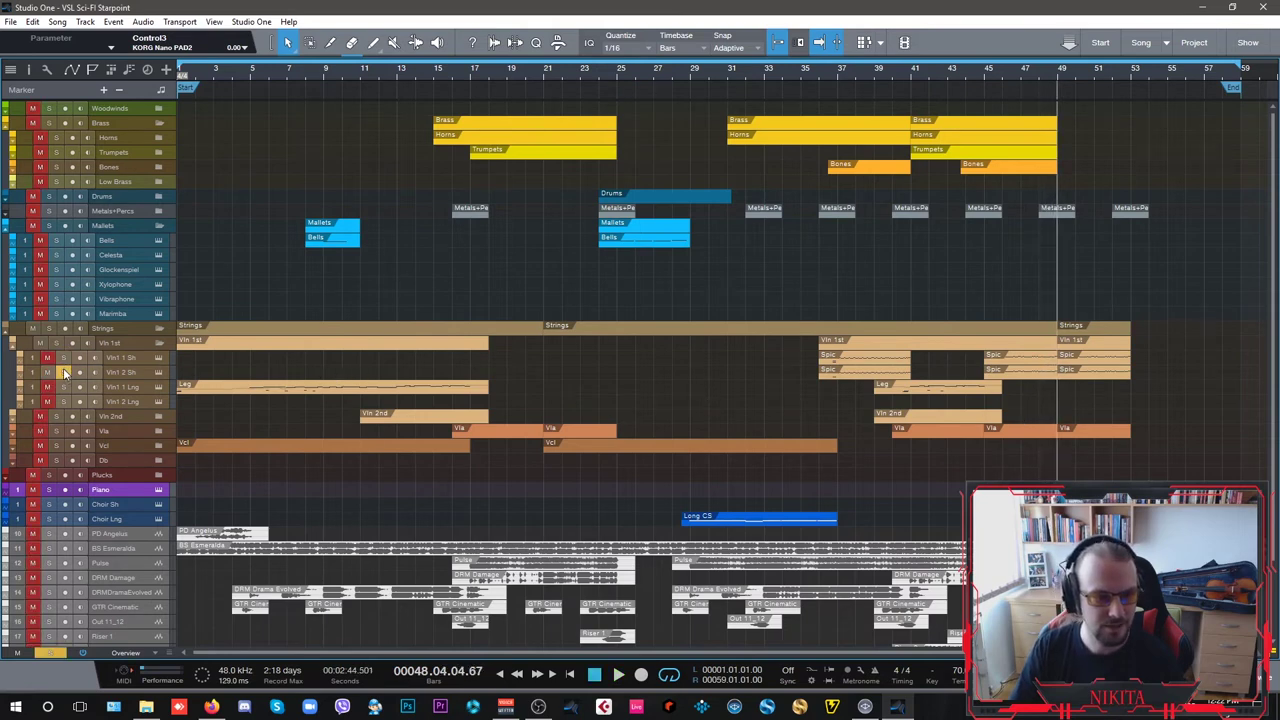
pyautogui.click(1015, 75)
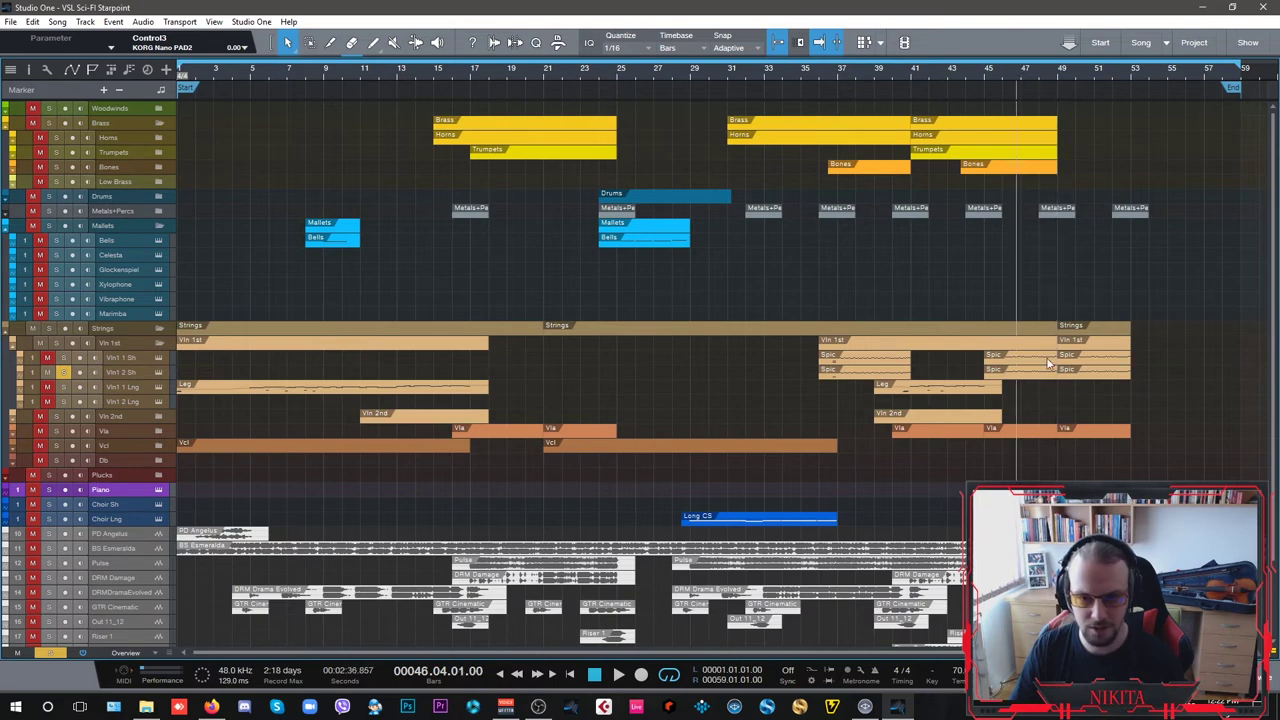
pyautogui.press('space')
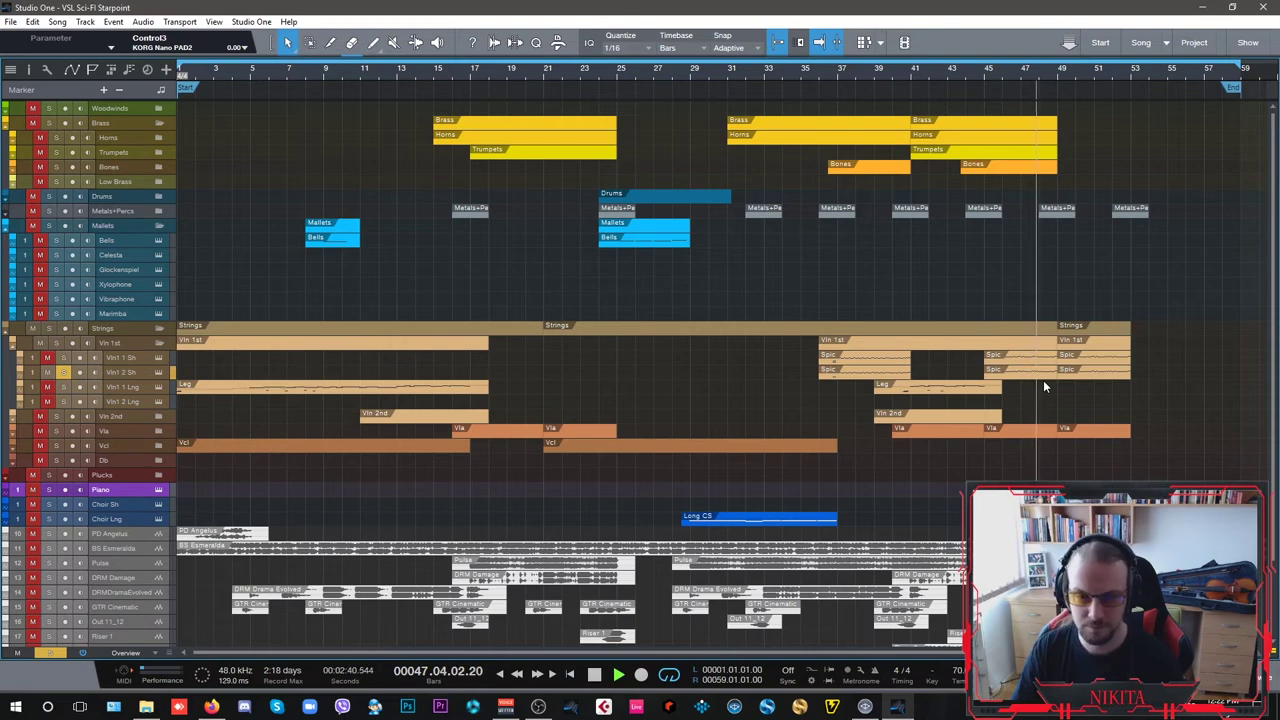
pyautogui.press('space')
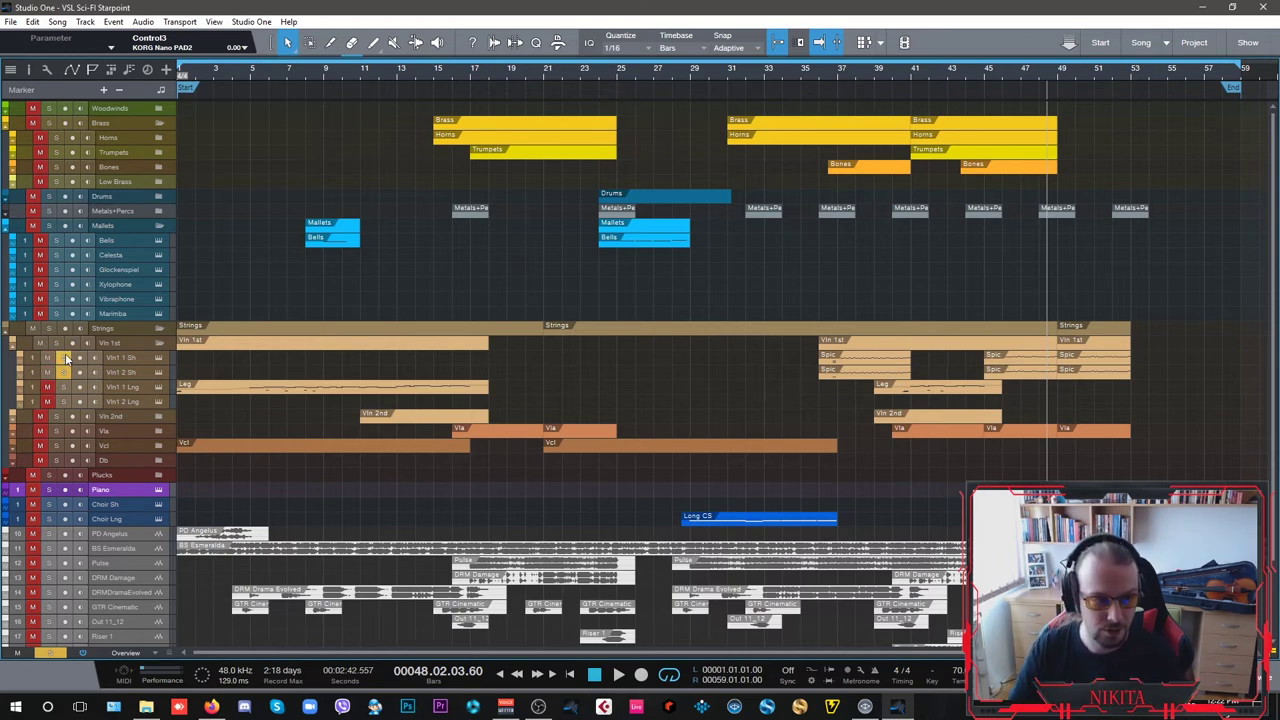
# - Play Vln1 1 Sh and Vln1 2 Sh soloed together, clear their solos and collapse the Vln 1st folder
pyautogui.click(1004, 72)
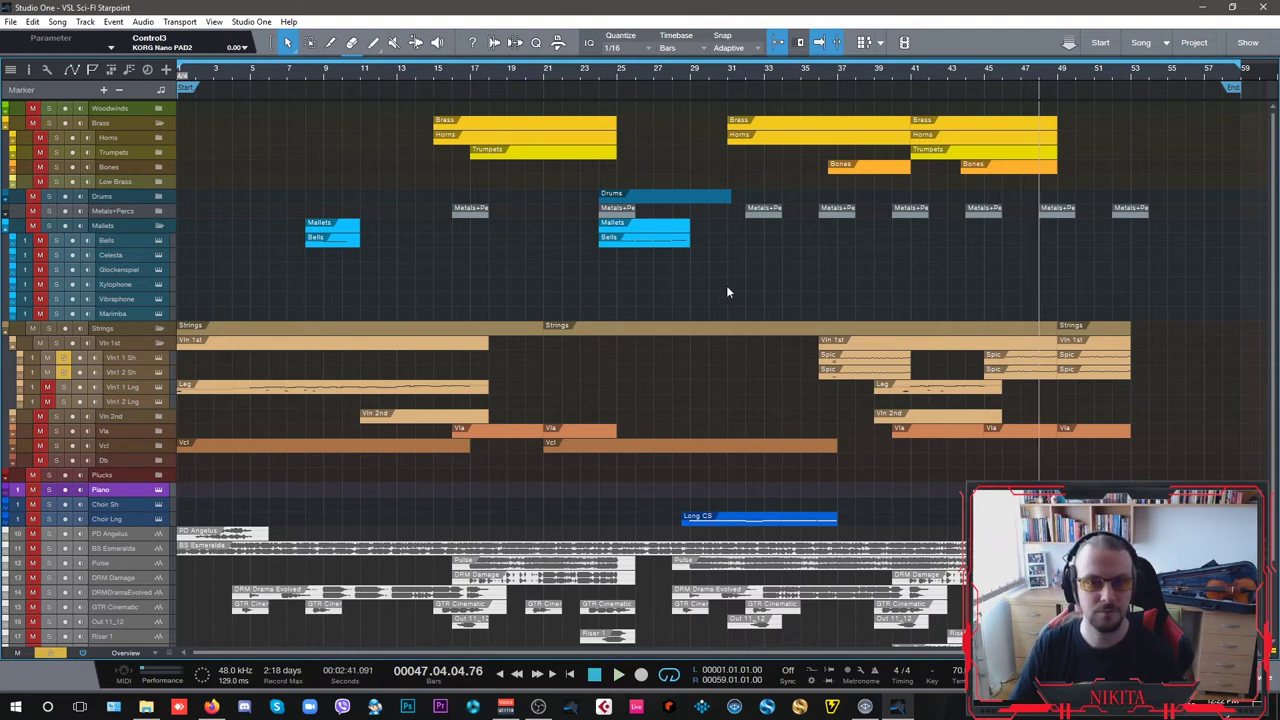
pyautogui.click(65, 371)
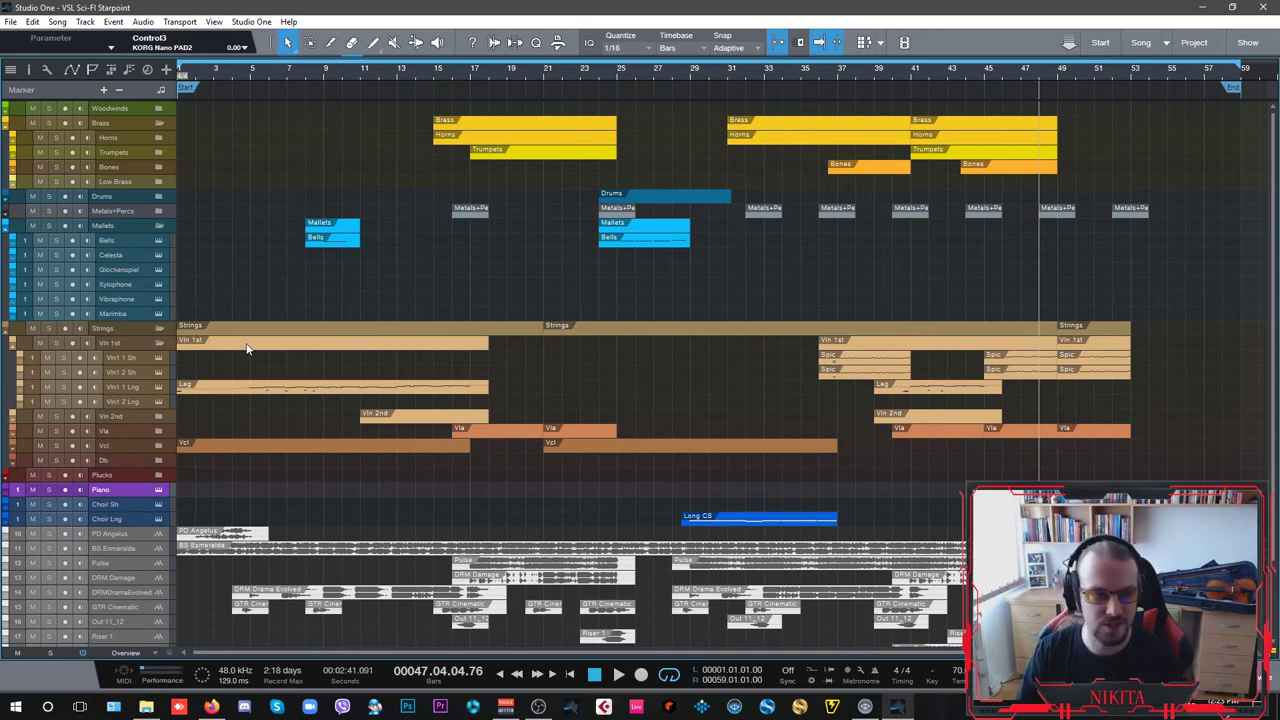
pyautogui.click(161, 342)
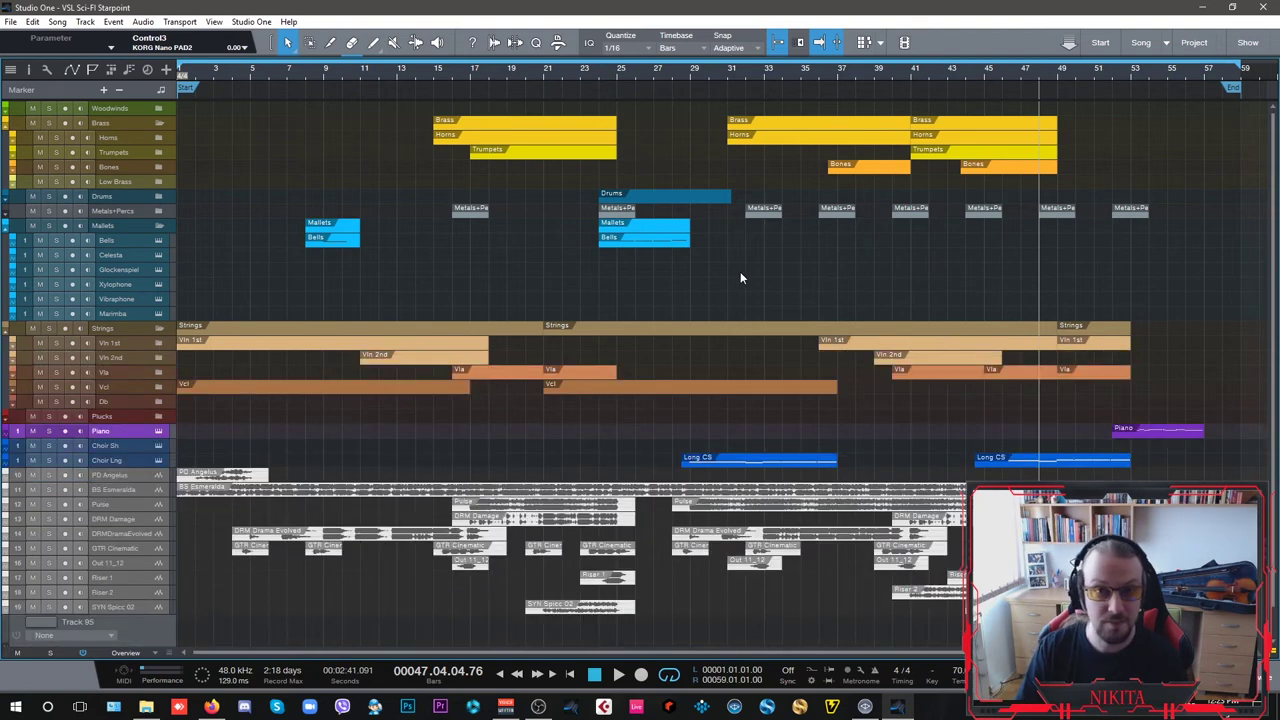
# - Expand the Horns folder, place the playhead at bar 44 and solo the Horn1 Lng track
pyautogui.click(159, 137)
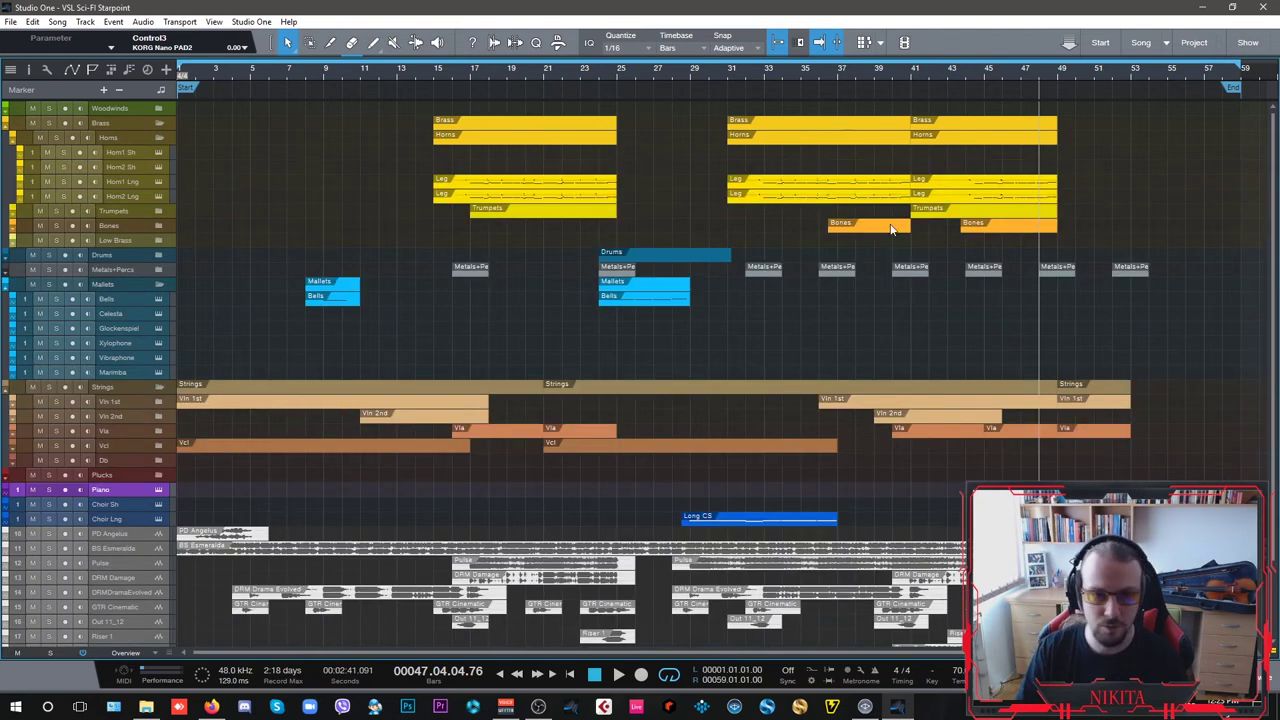
pyautogui.click(968, 72)
pyautogui.click(63, 153)
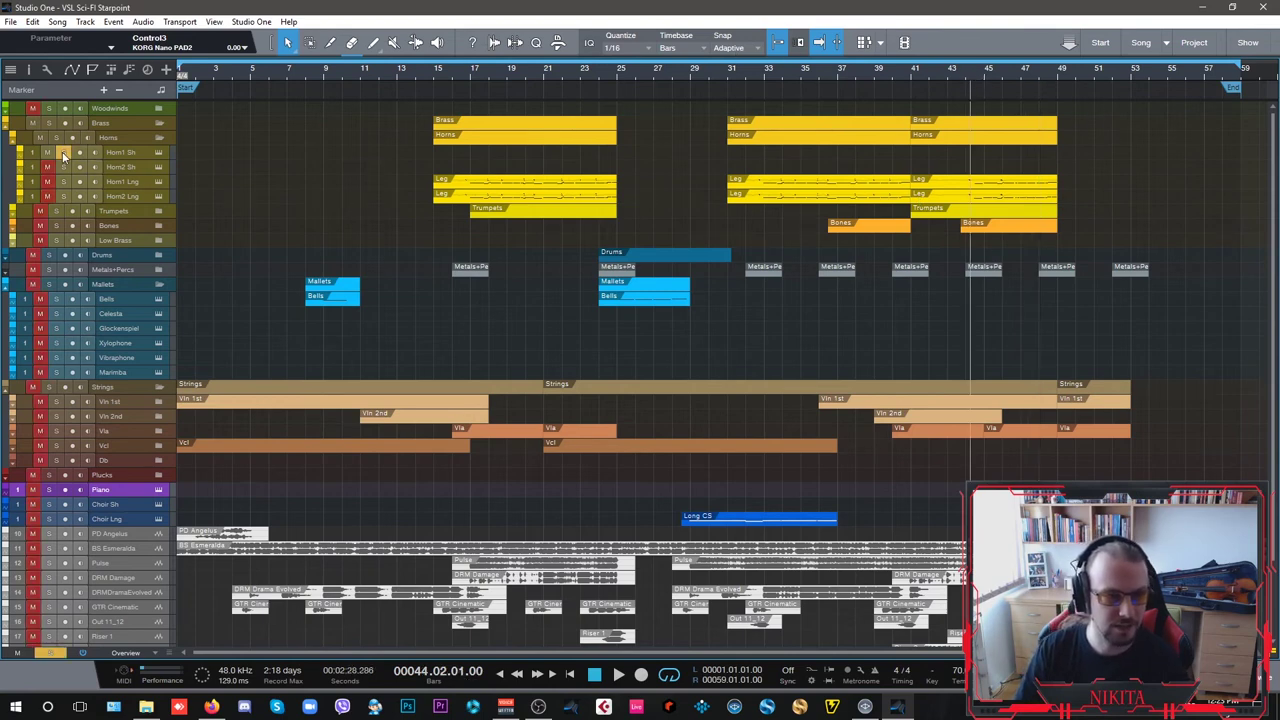
pyautogui.click(63, 153)
pyautogui.click(62, 181)
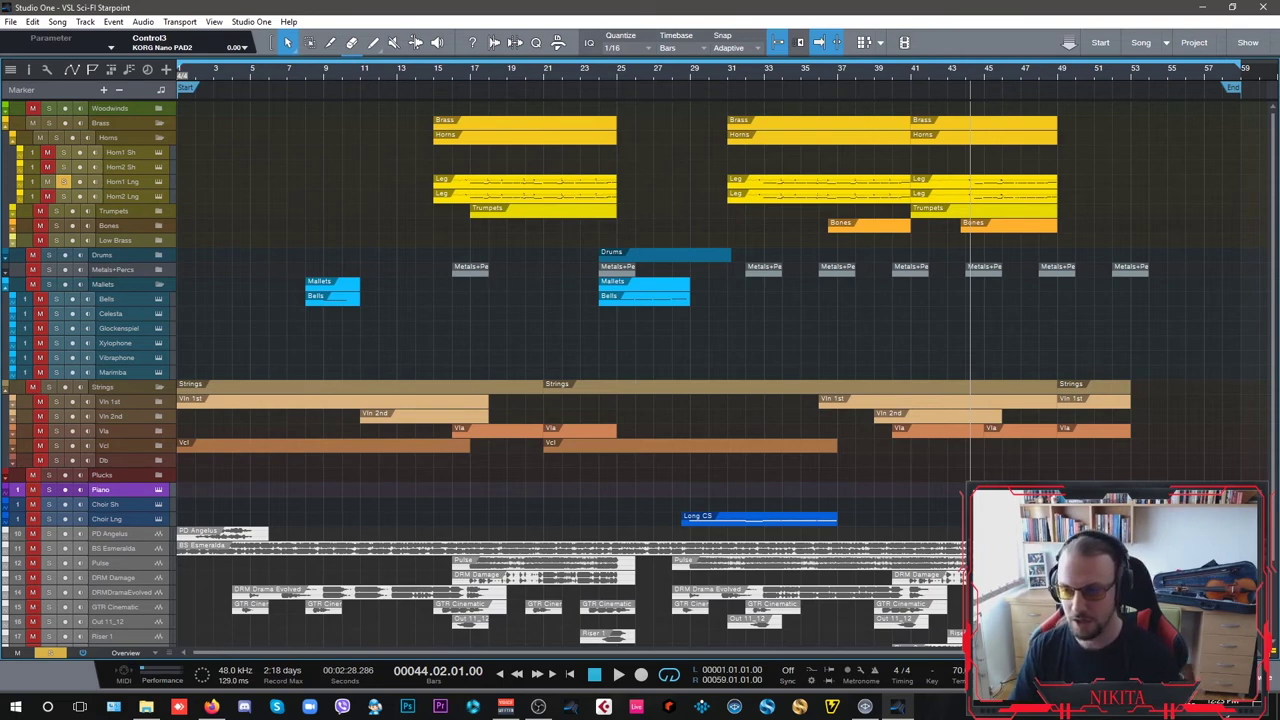
# - Open the last Horn1 Lng Leg part in the note editor, play it from bar 44 and show its Modulation lane
pyautogui.hotkey('alt', 'Tab')
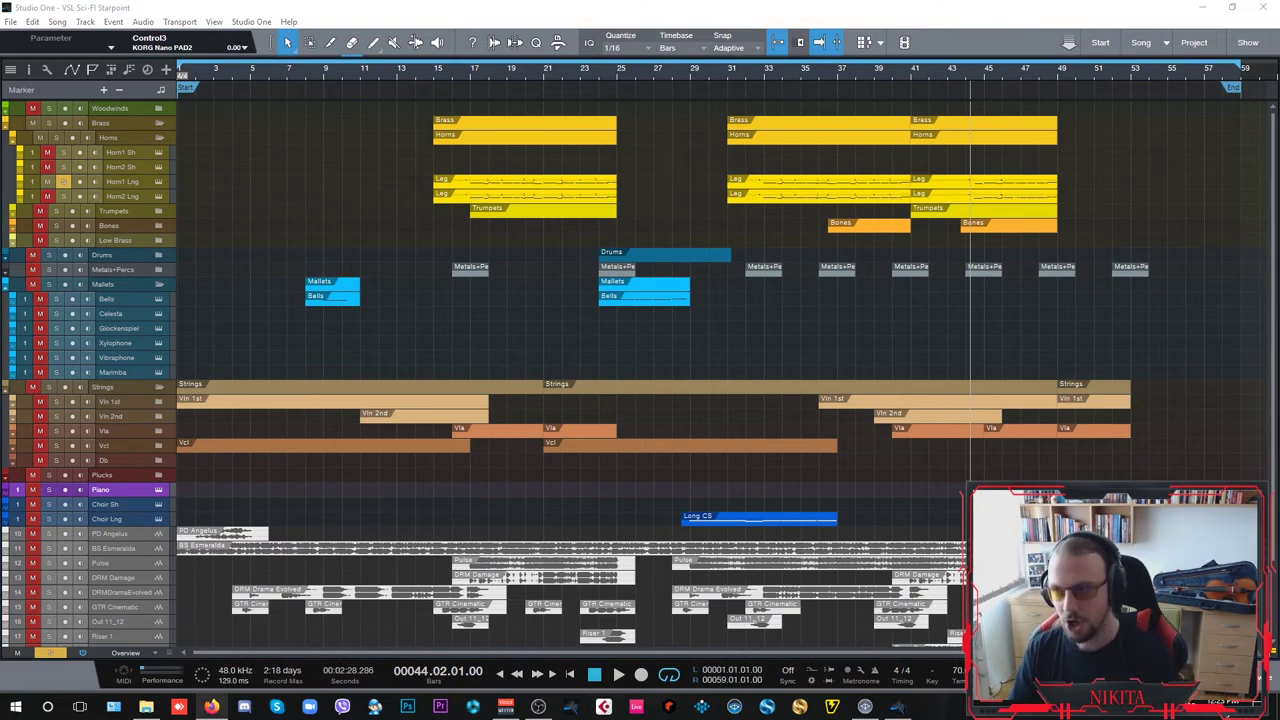
pyautogui.click(1104, 320)
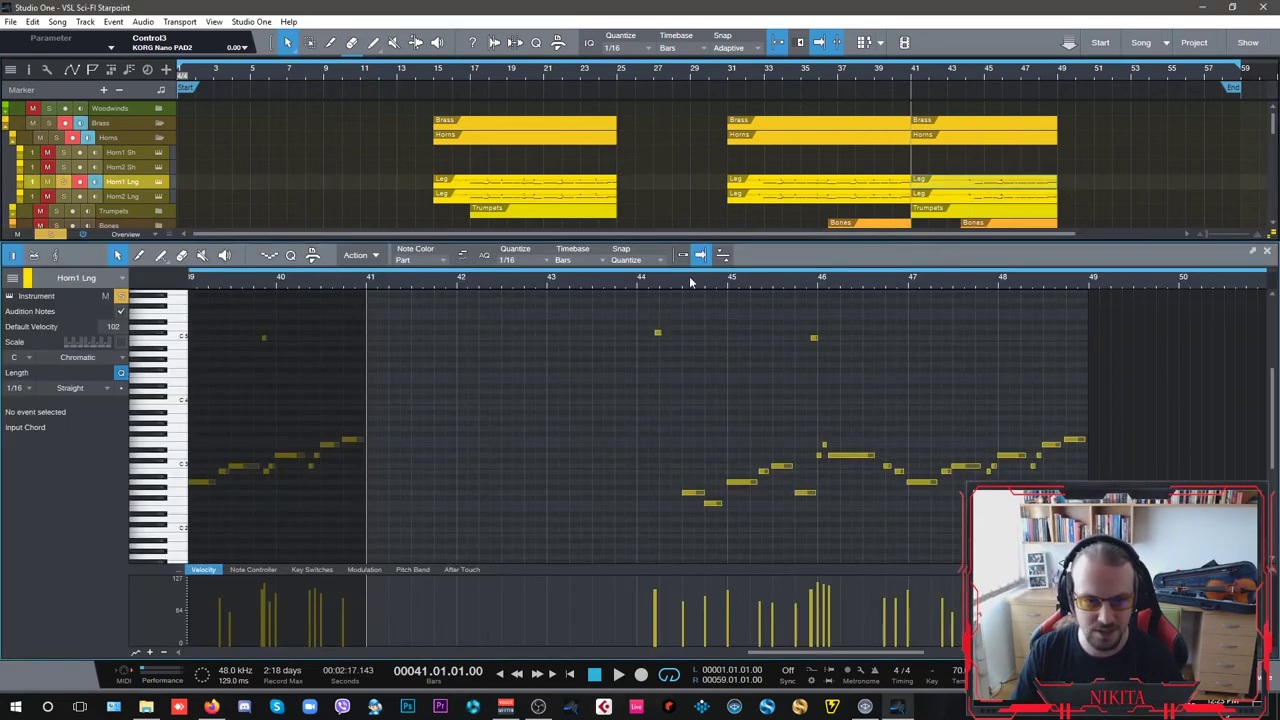
pyautogui.click(657, 284)
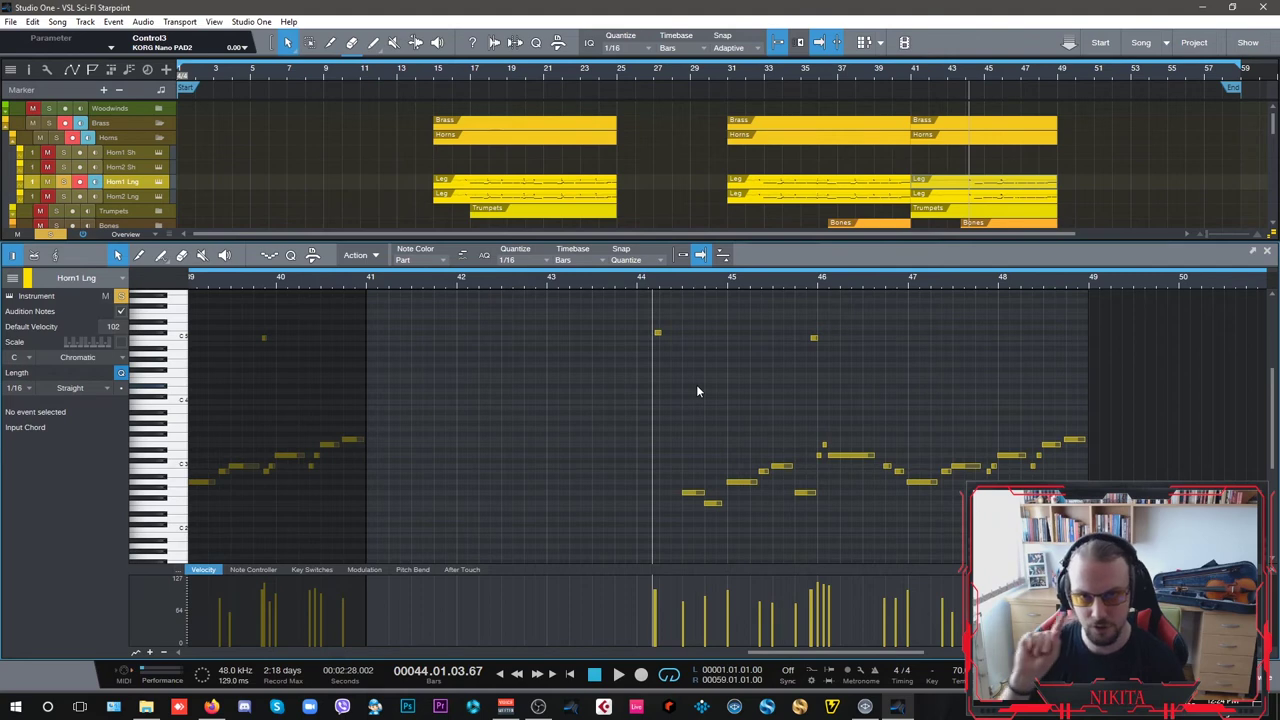
pyautogui.press('space')
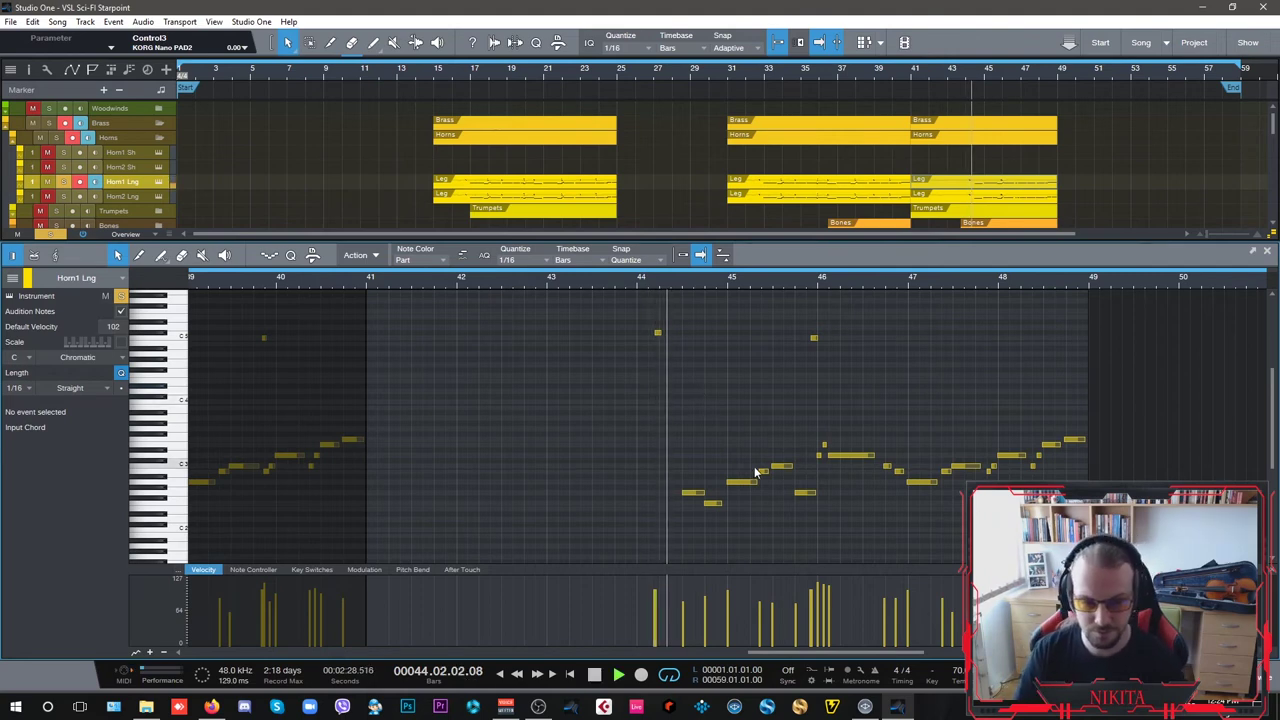
pyautogui.click(364, 569)
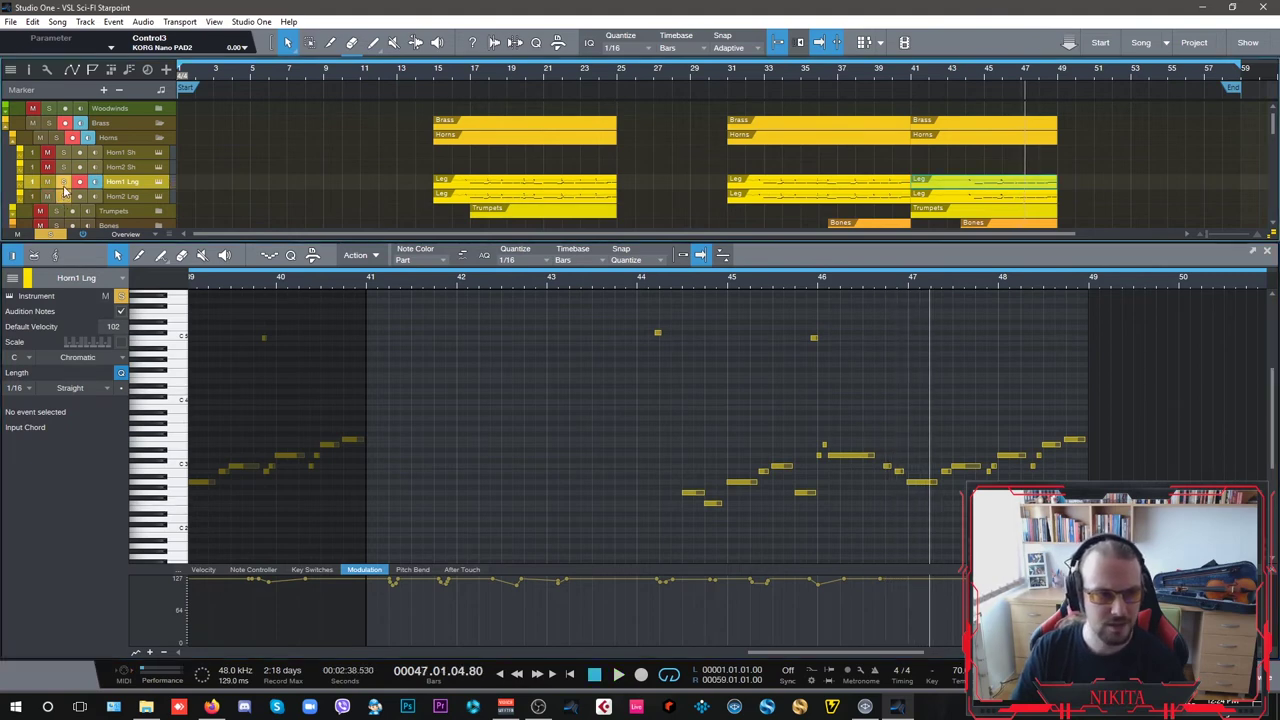
# - Solo Horn2 Lng instead, show its notes and play it from bar 44
pyautogui.click(113, 197)
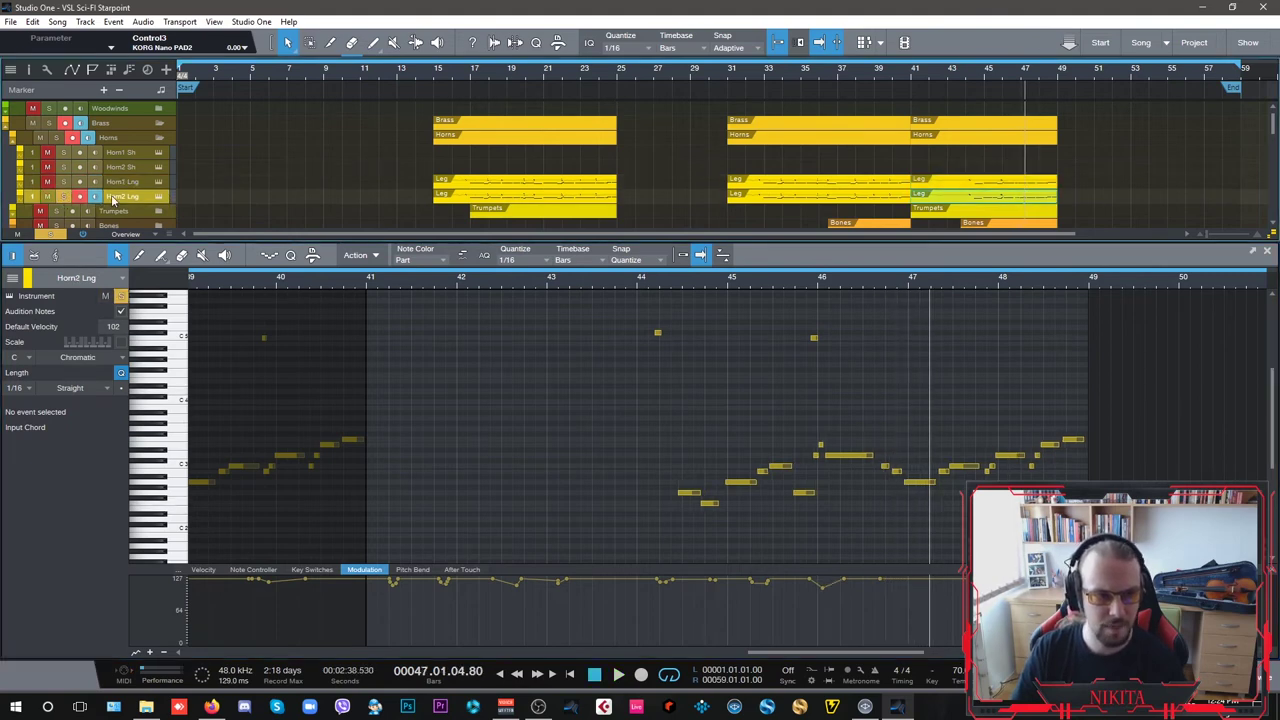
pyautogui.click(657, 284)
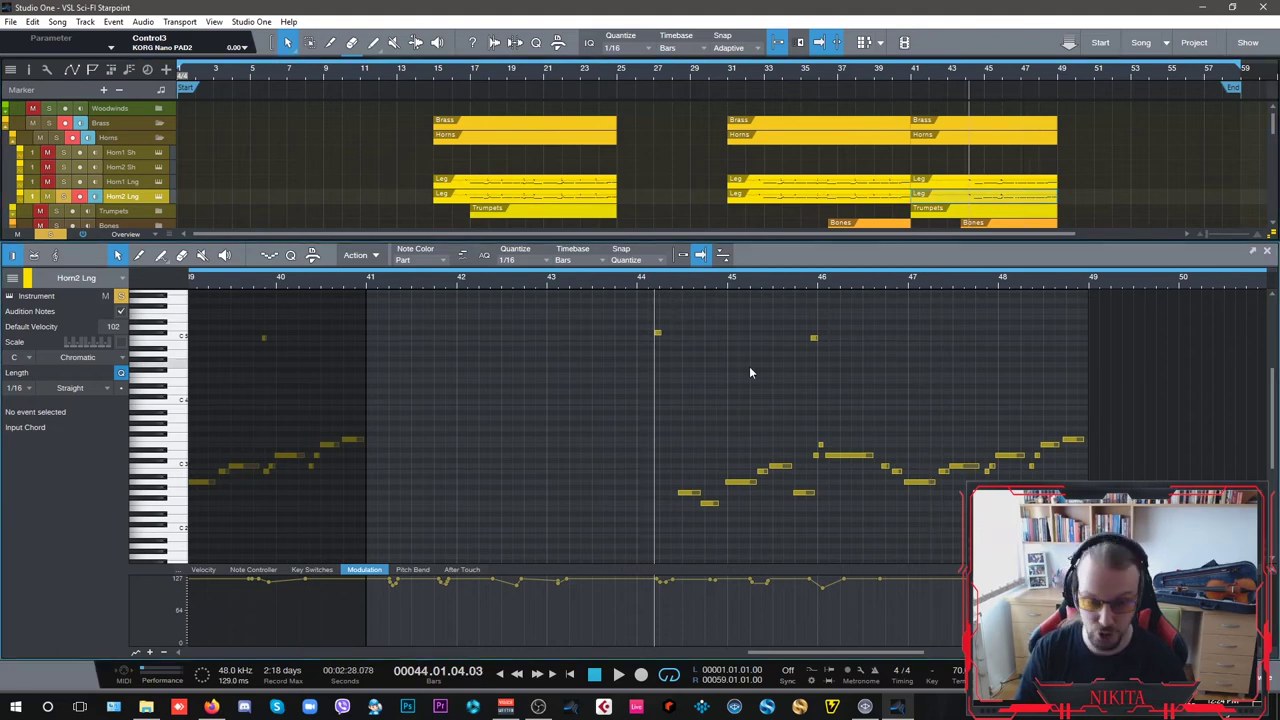
pyautogui.press('space')
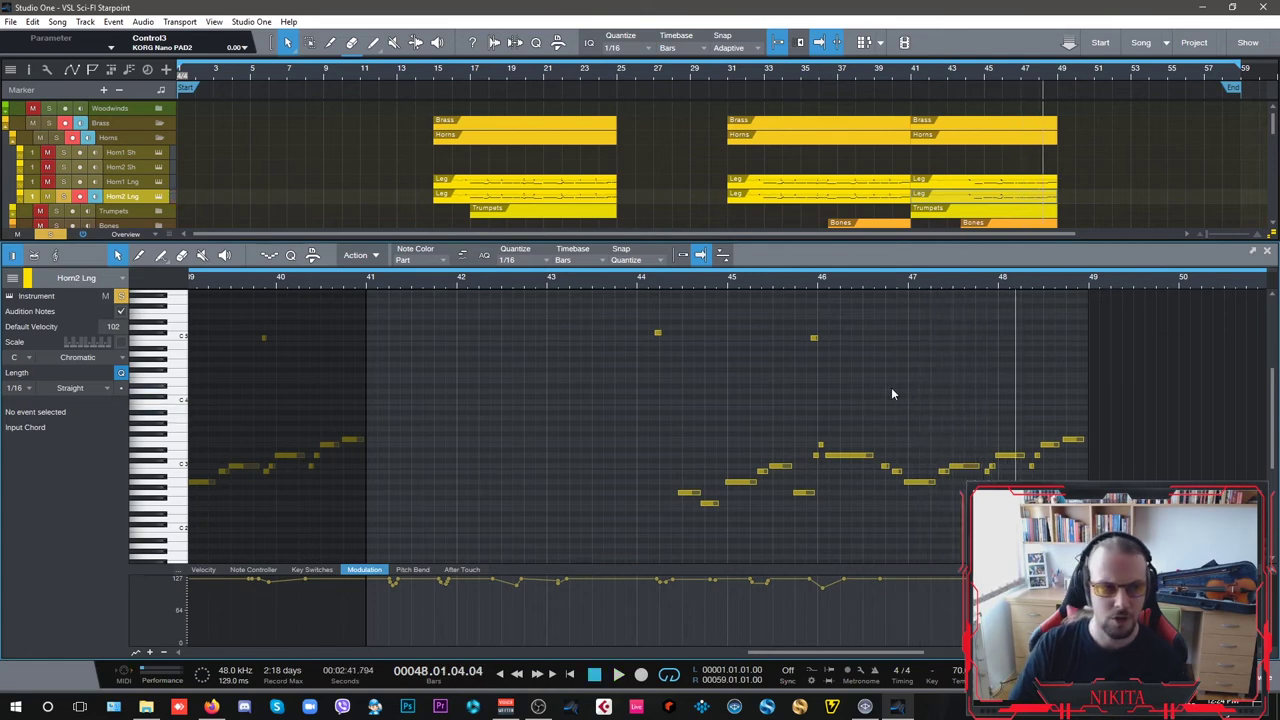
# - Solo Horn1 Lng together with Horn2 Lng and play both from bar 44
pyautogui.click(66, 184)
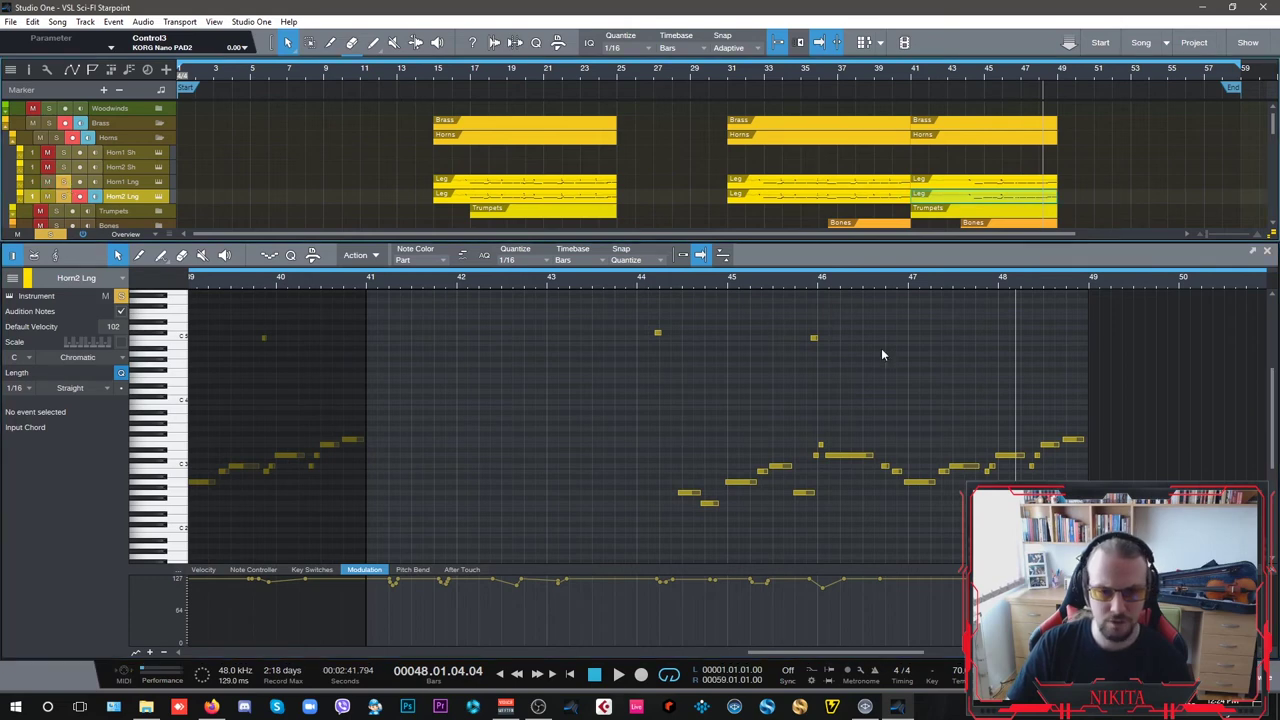
pyautogui.click(657, 285)
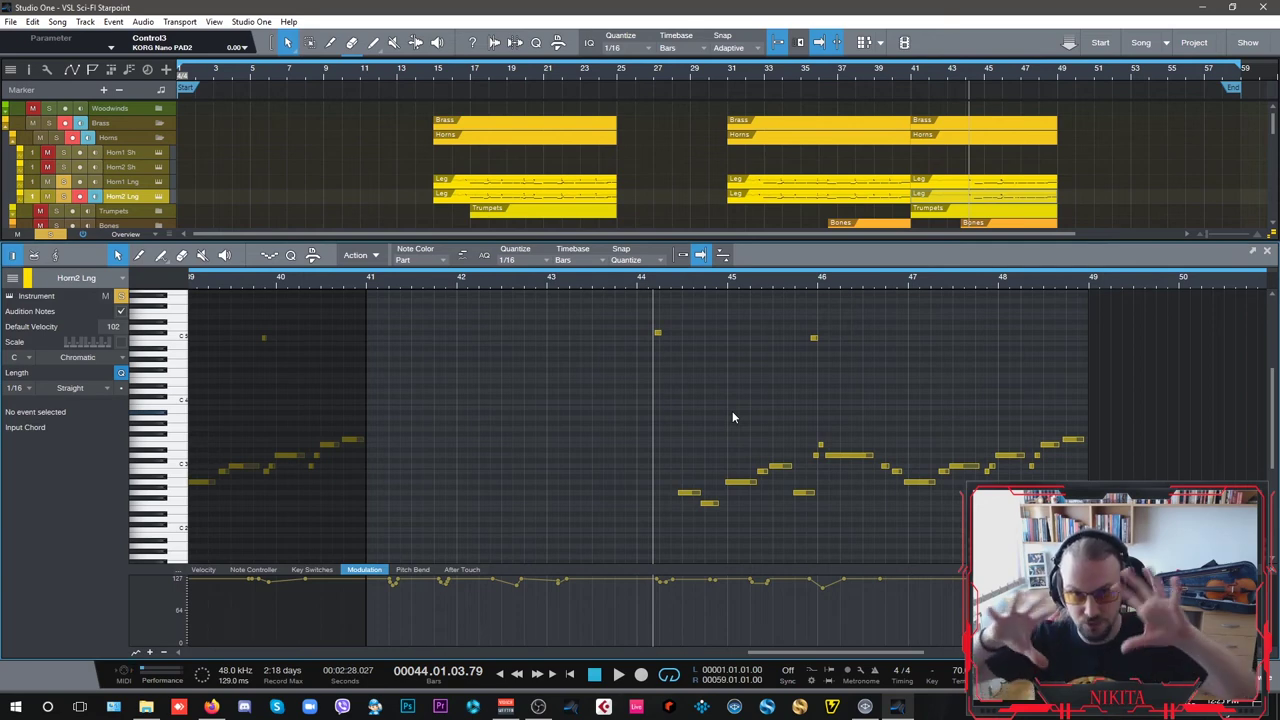
pyautogui.press('space')
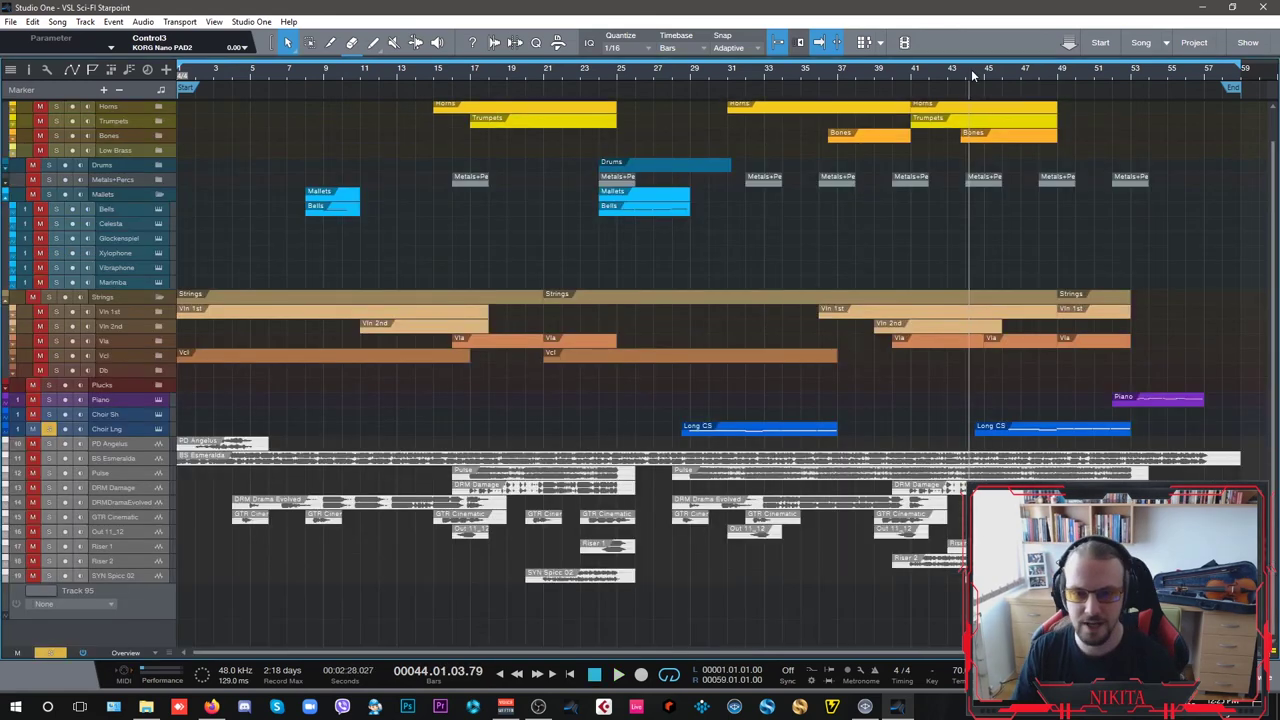
# - Open the second Long CS part of the soloed Choir Lng track, play it from late bar 44 and close the editor
pyautogui.click(972, 71)
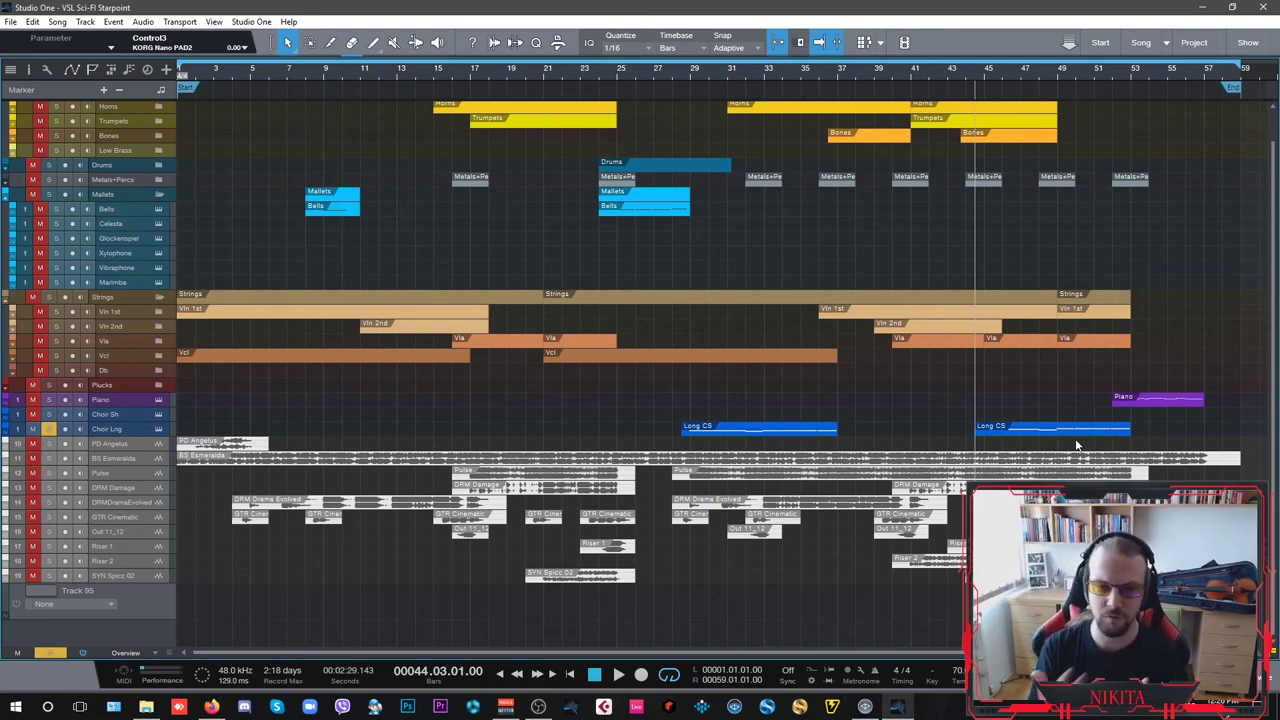
pyautogui.scroll(1, 1057, 415)
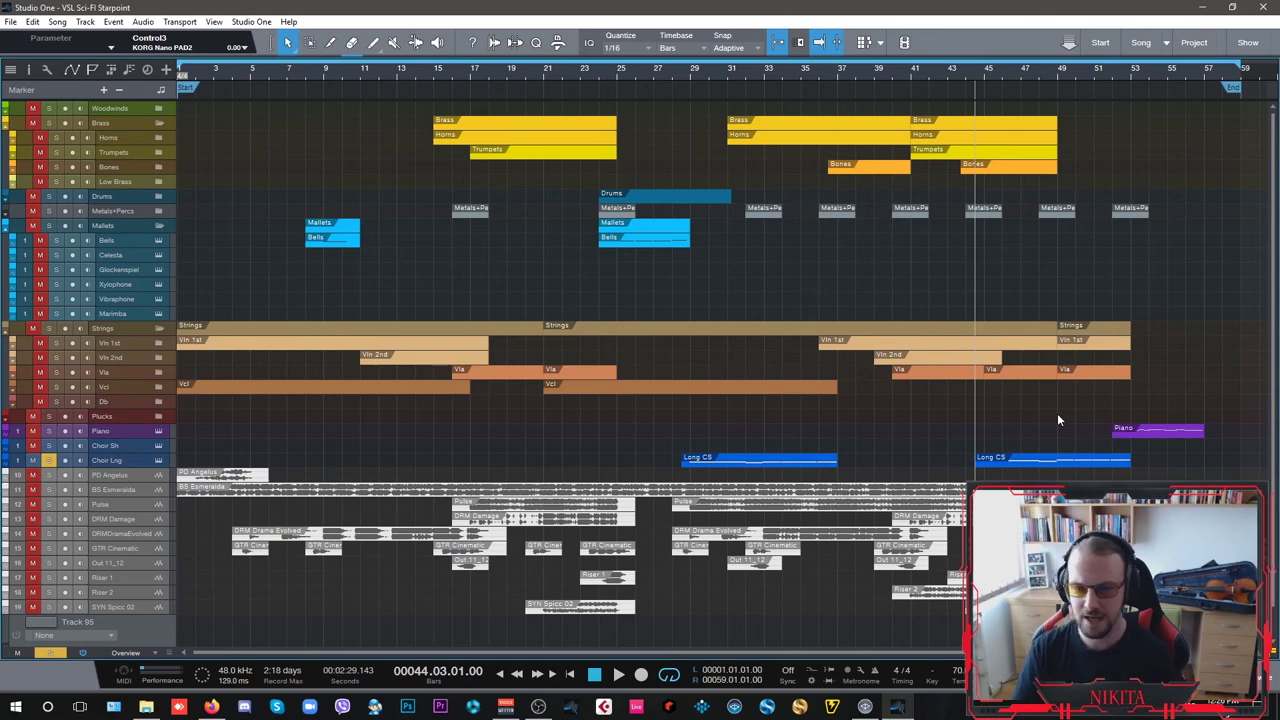
pyautogui.doubleClick(1032, 460)
pyautogui.click(372, 278)
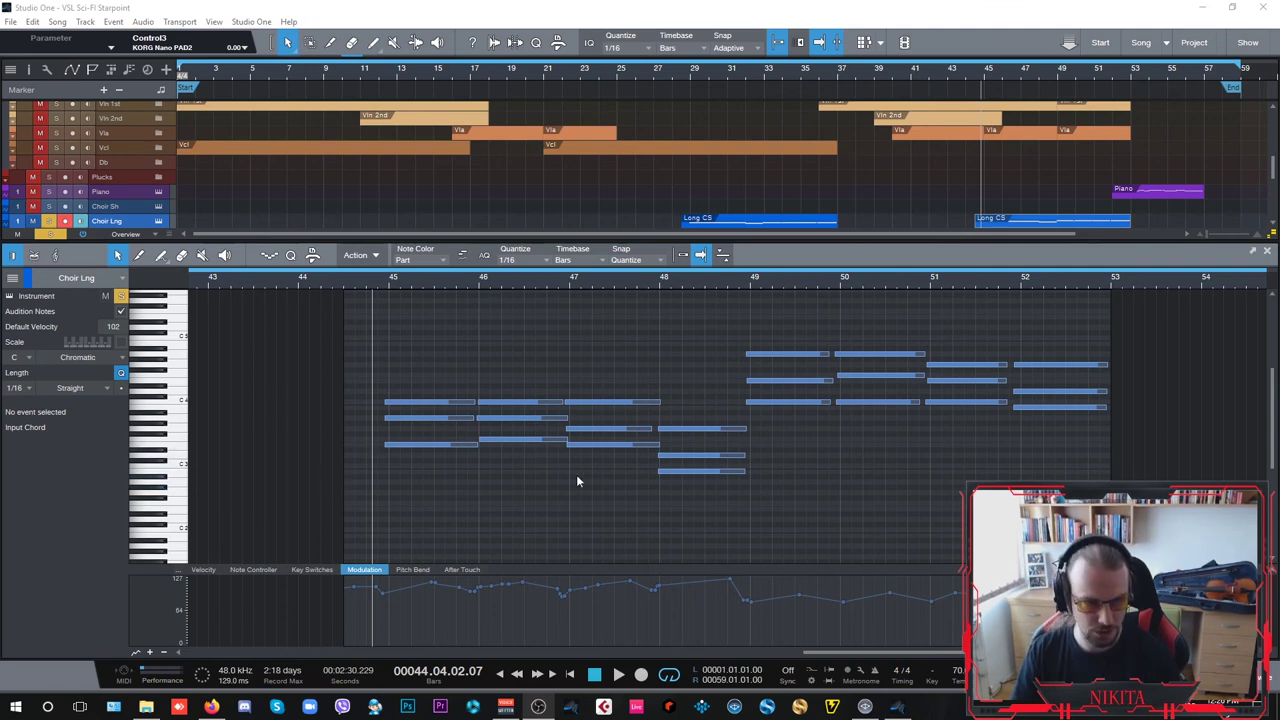
pyautogui.press('space')
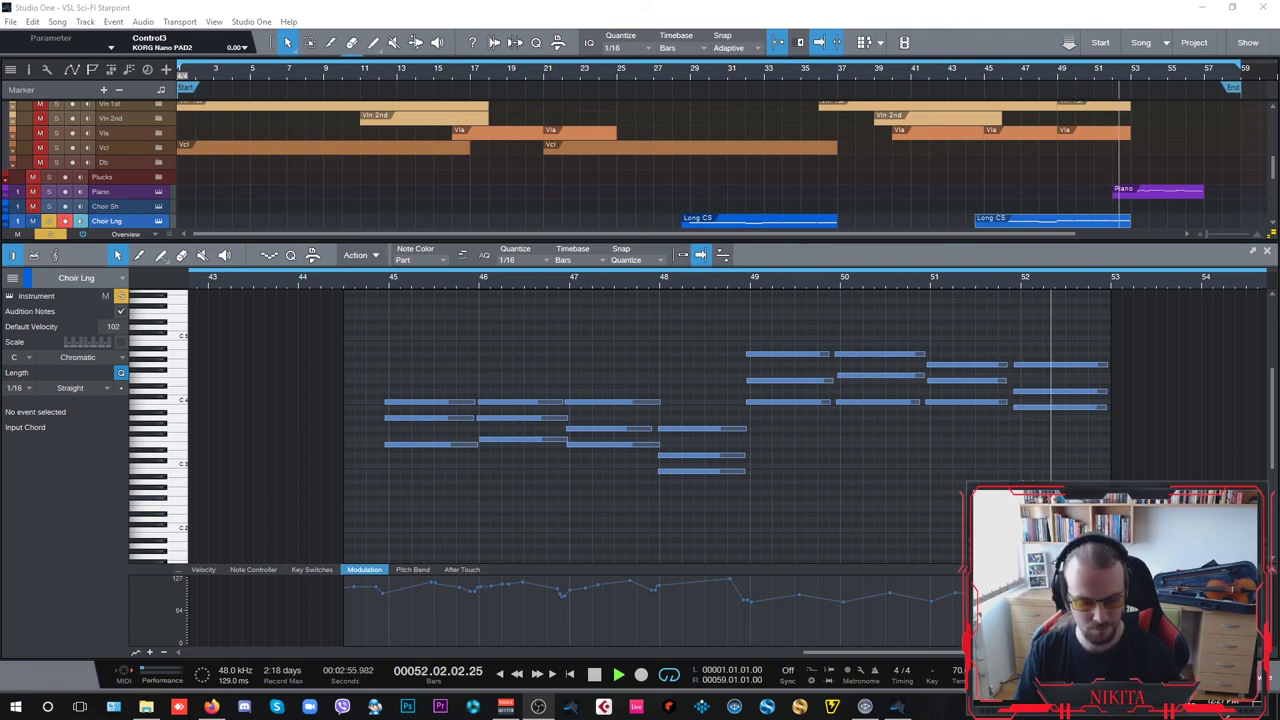
pyautogui.press('space')
pyautogui.press('F2')
# - With the Piano track soloed and the playhead in bar 51, examine its Synchron Pianos player in Vienna Ensemble and return to Studio One
pyautogui.click(1106, 72)
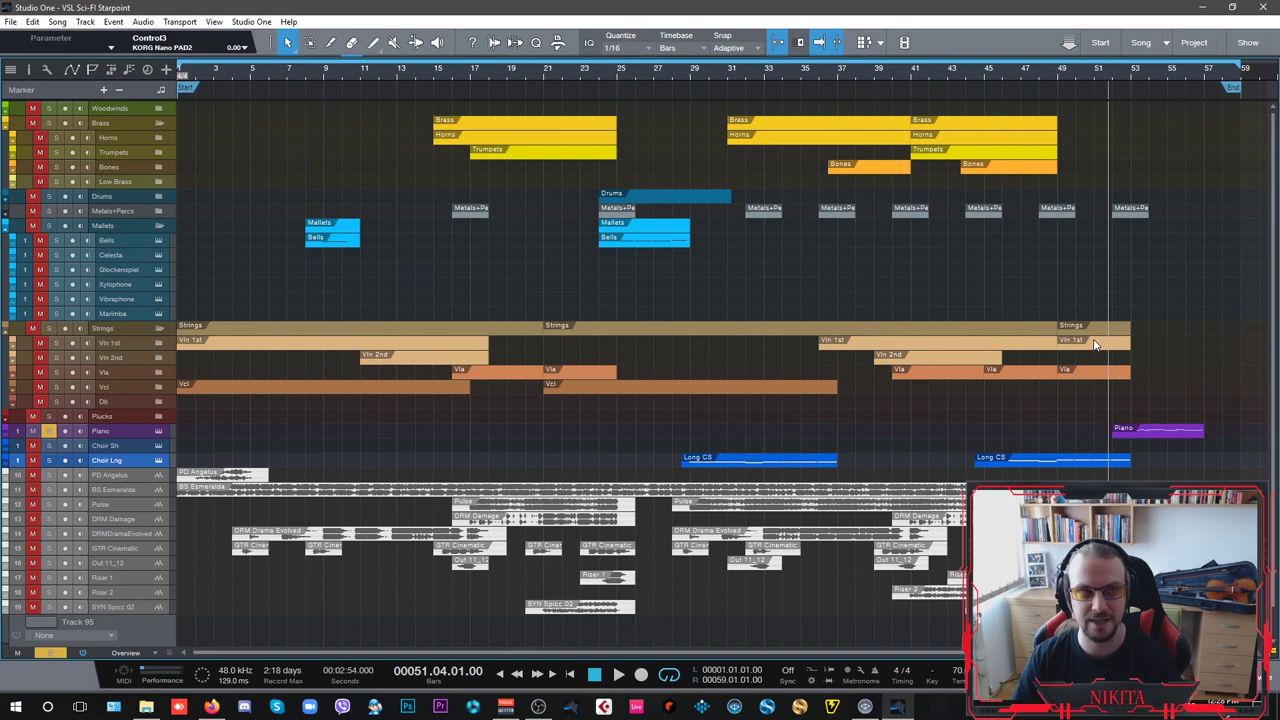
pyautogui.click(865, 706)
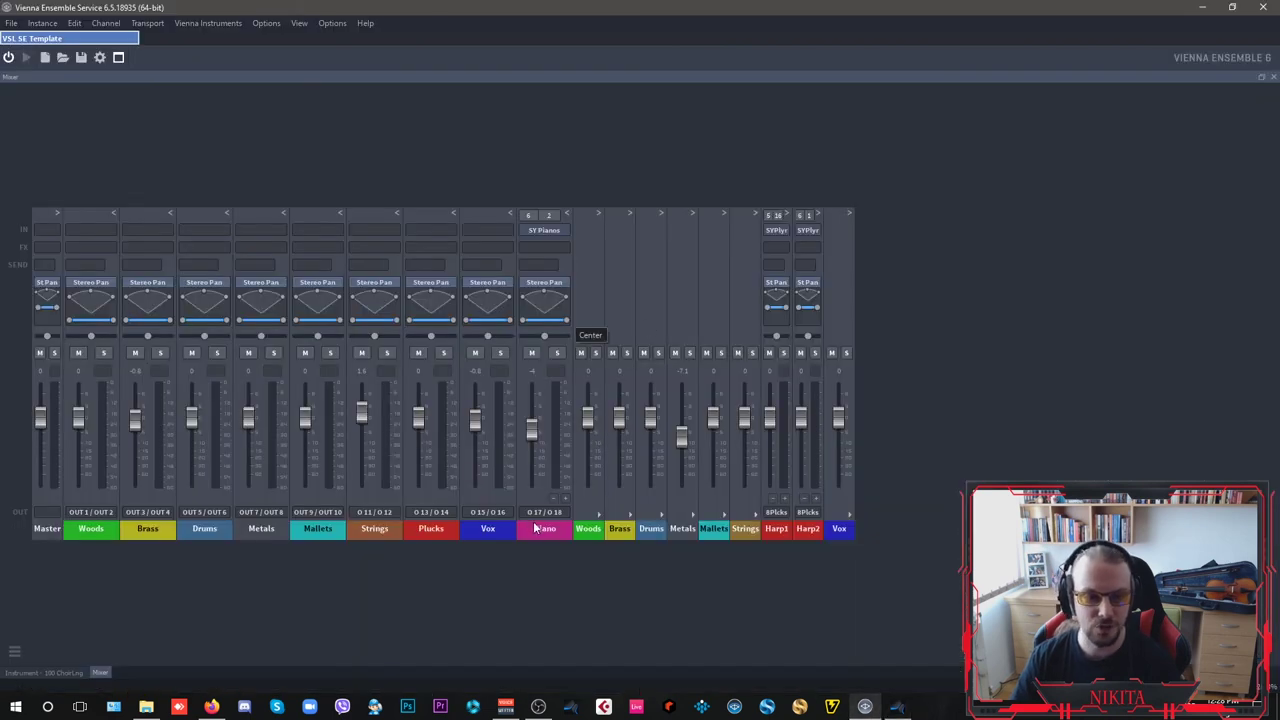
pyautogui.click(541, 232)
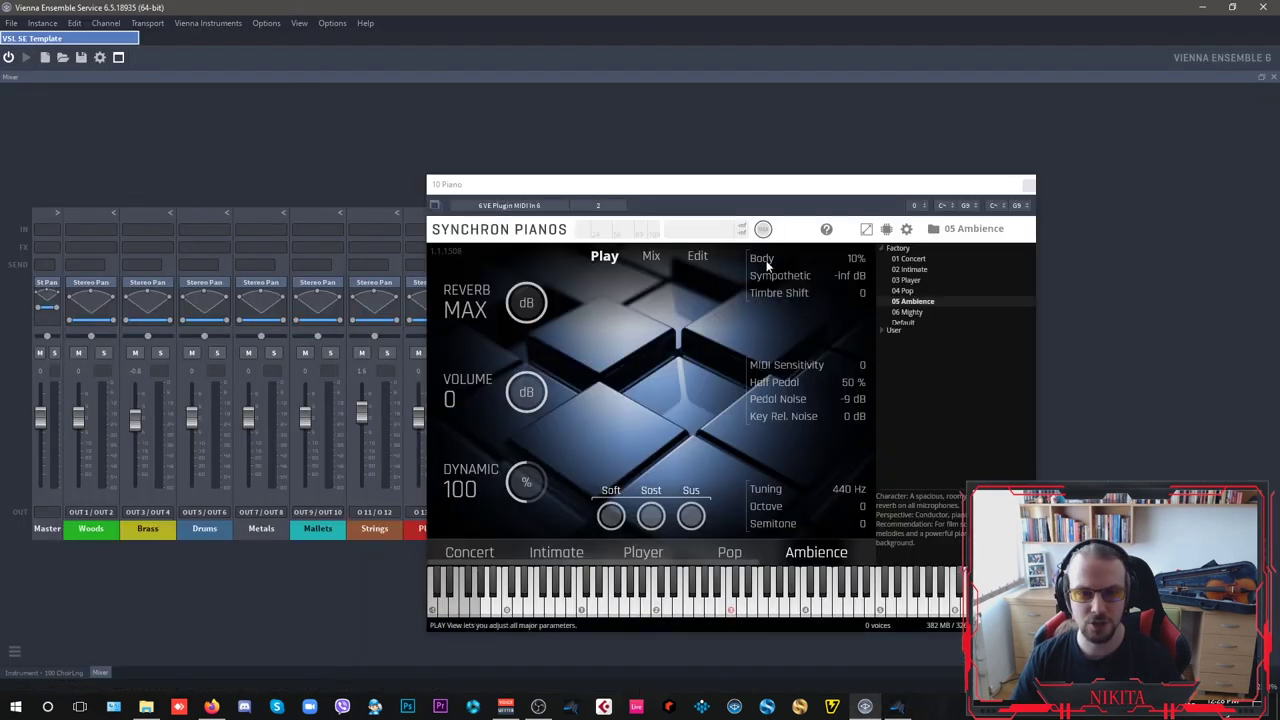
pyautogui.moveTo(768, 183); pyautogui.dragTo(737, 147)
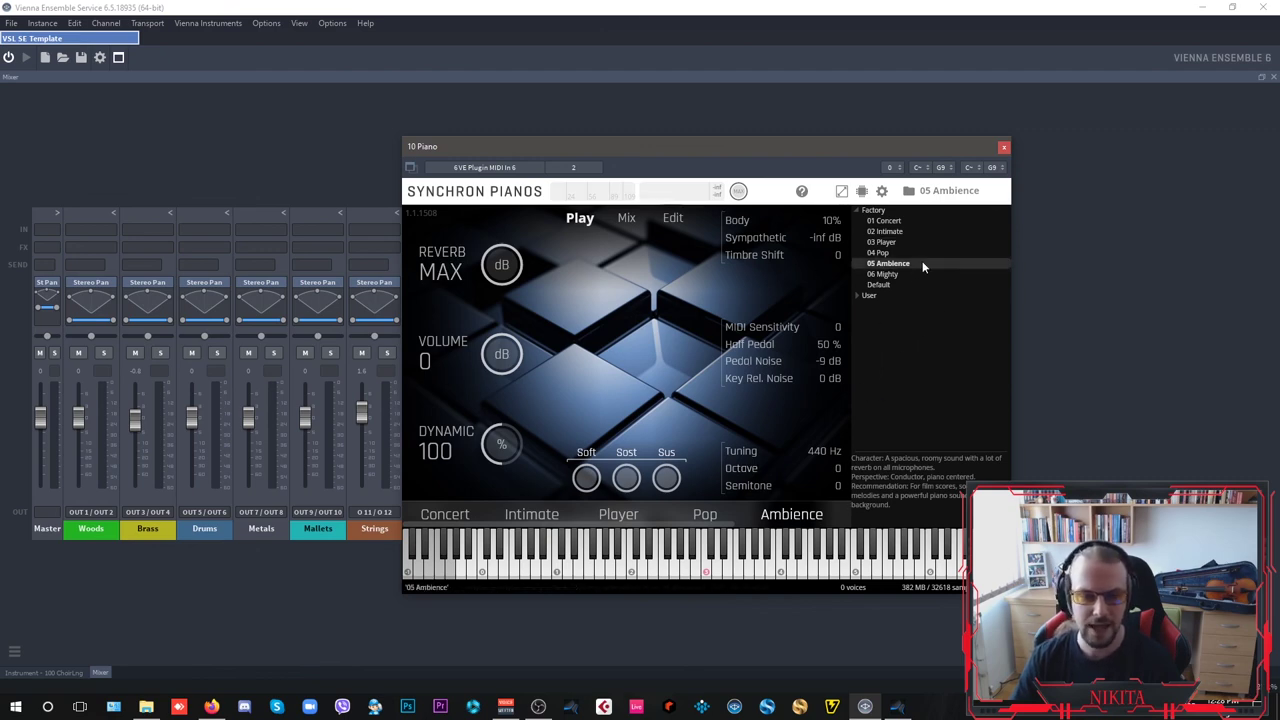
pyautogui.click(1001, 146)
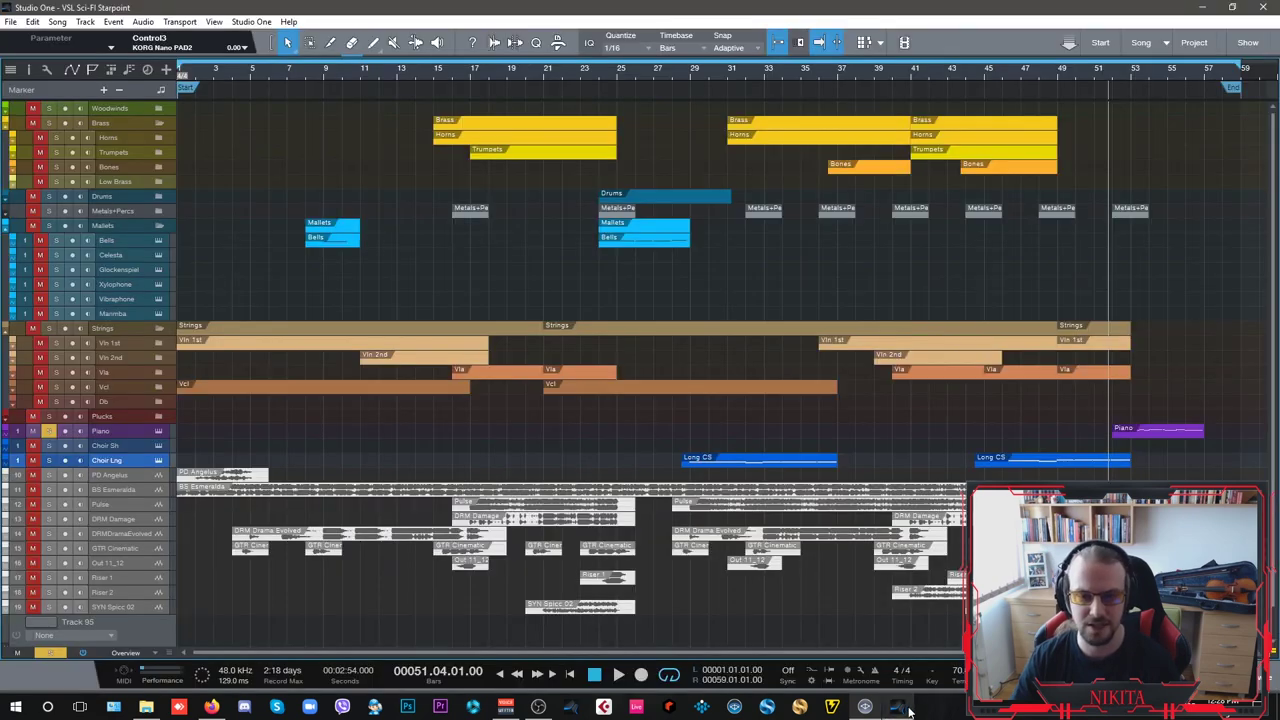
pyautogui.click(904, 711)
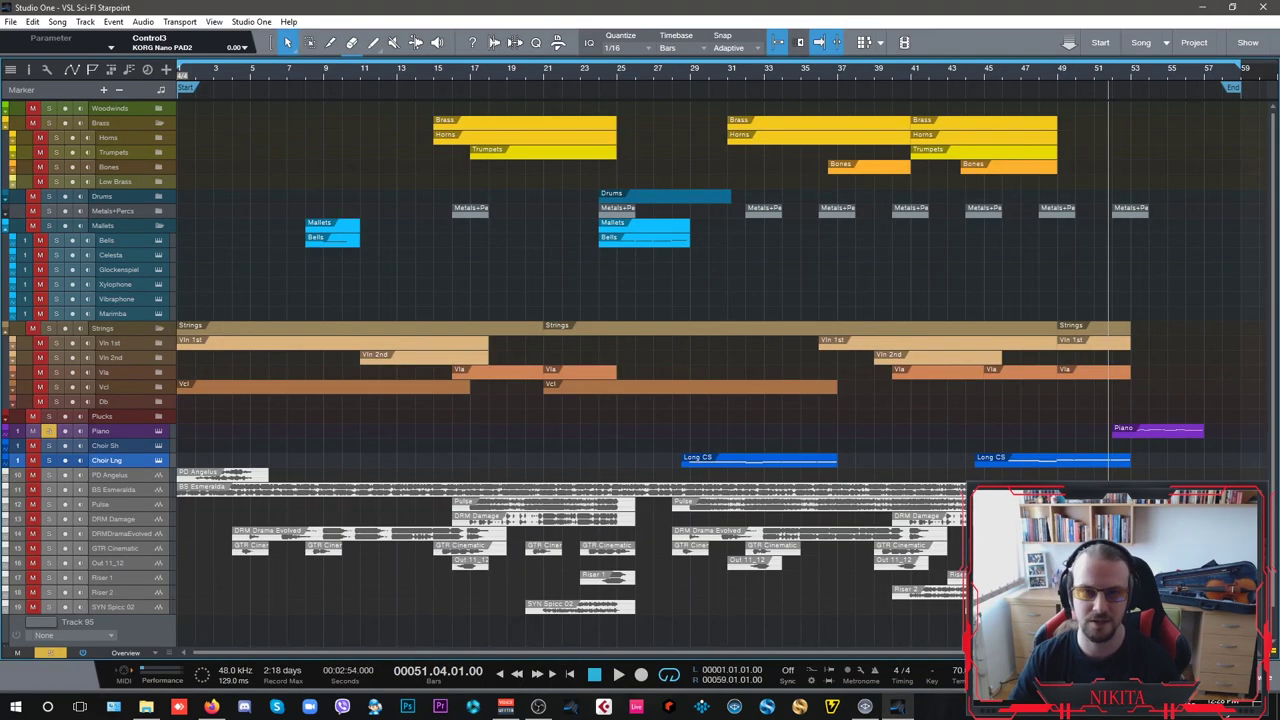
# - Open the Piano part, show its note velocities and play it from just before bar 53 to its end
pyautogui.doubleClick(1148, 430)
pyautogui.click(588, 282)
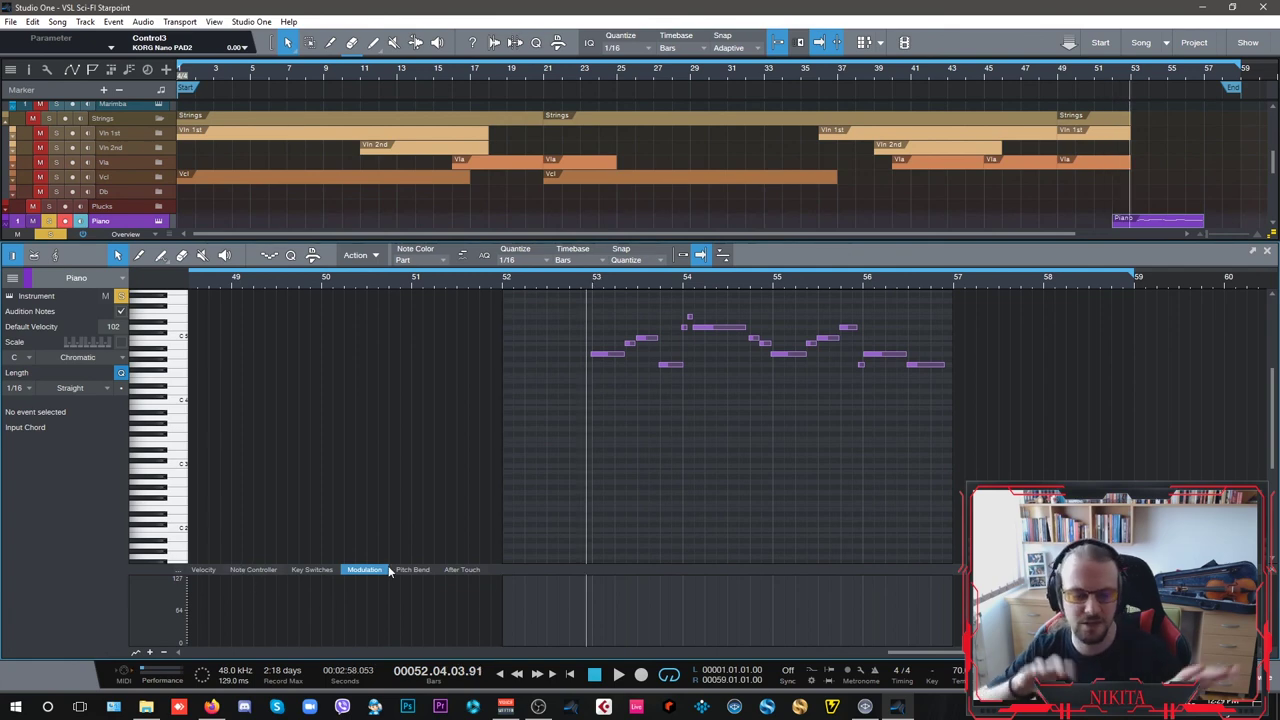
pyautogui.click(204, 570)
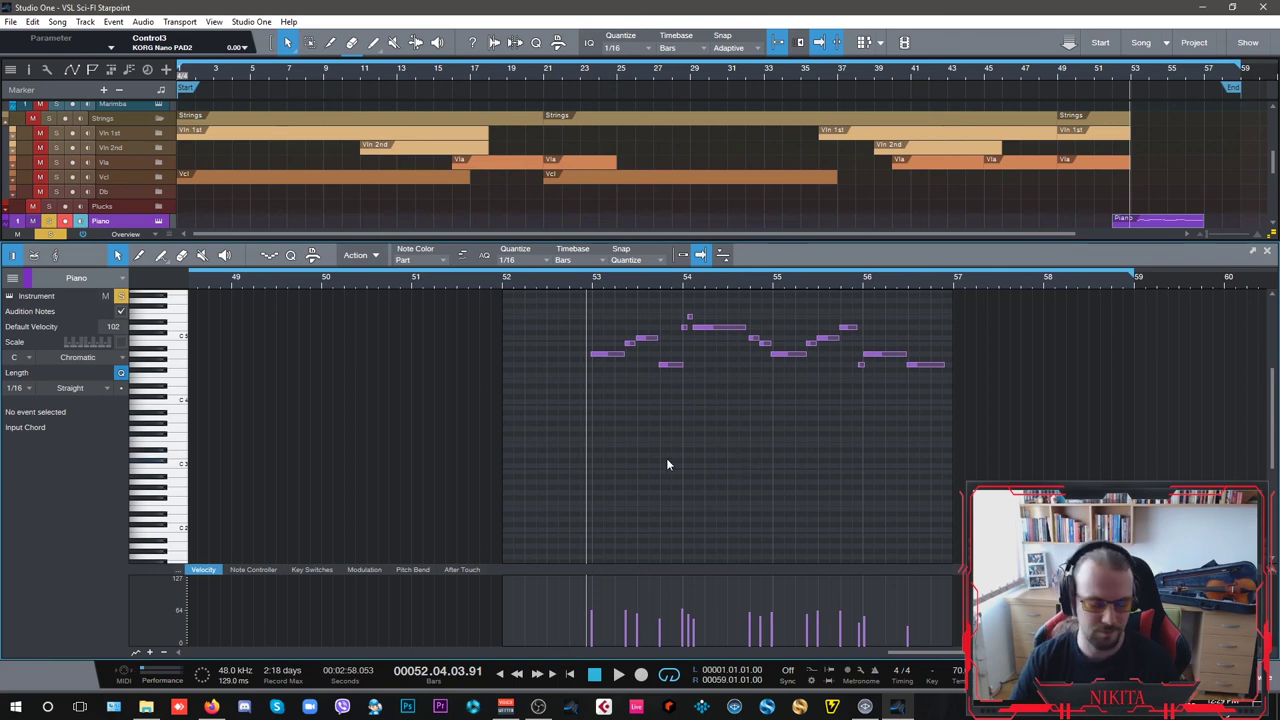
pyautogui.press('space')
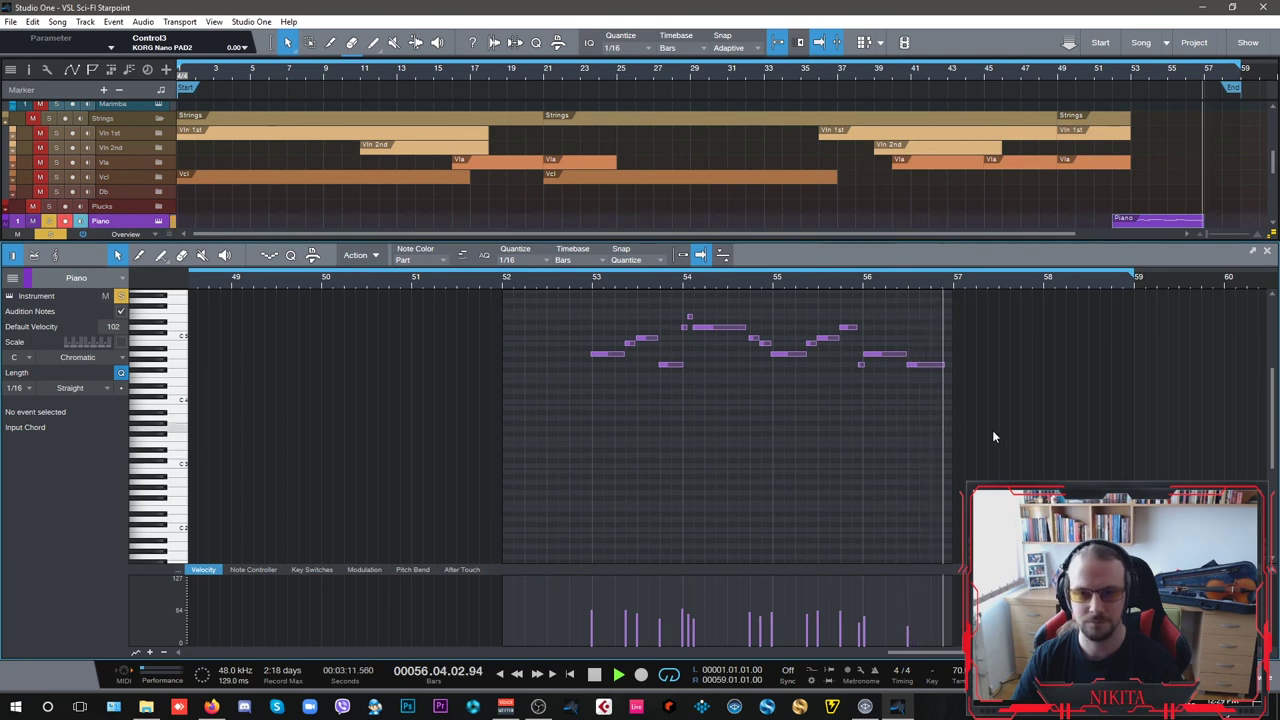
pyautogui.press('space')
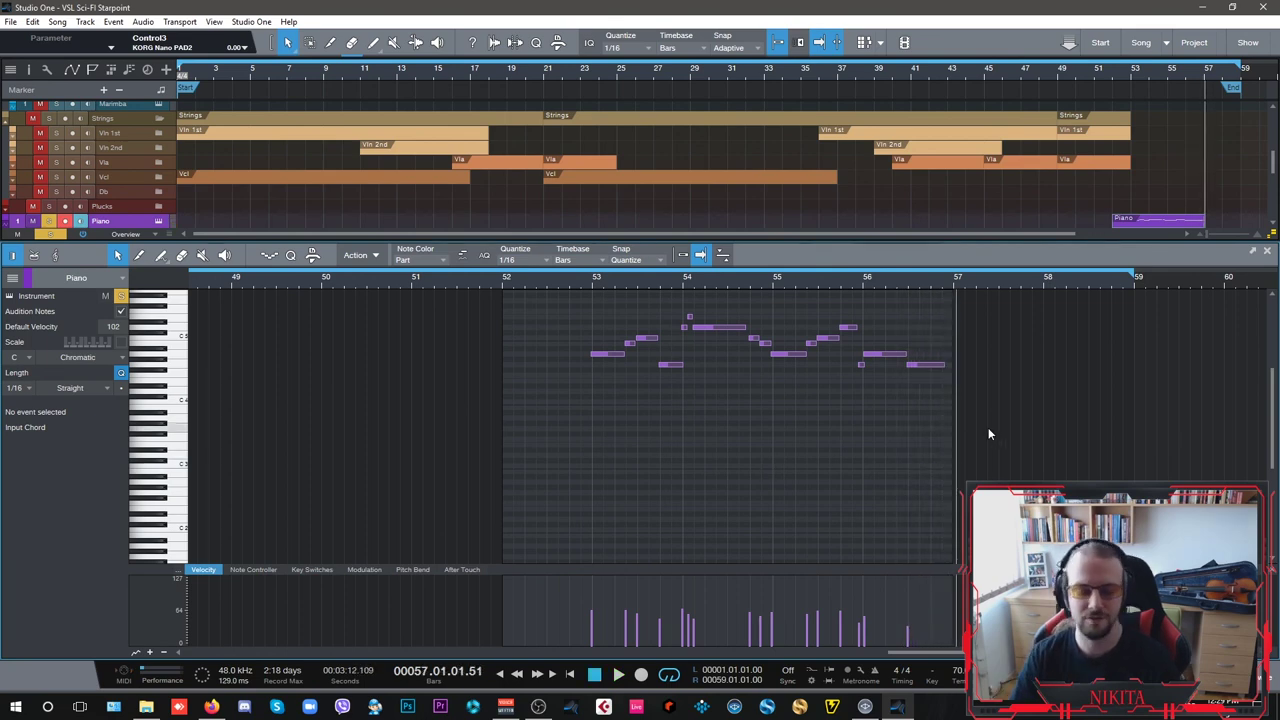